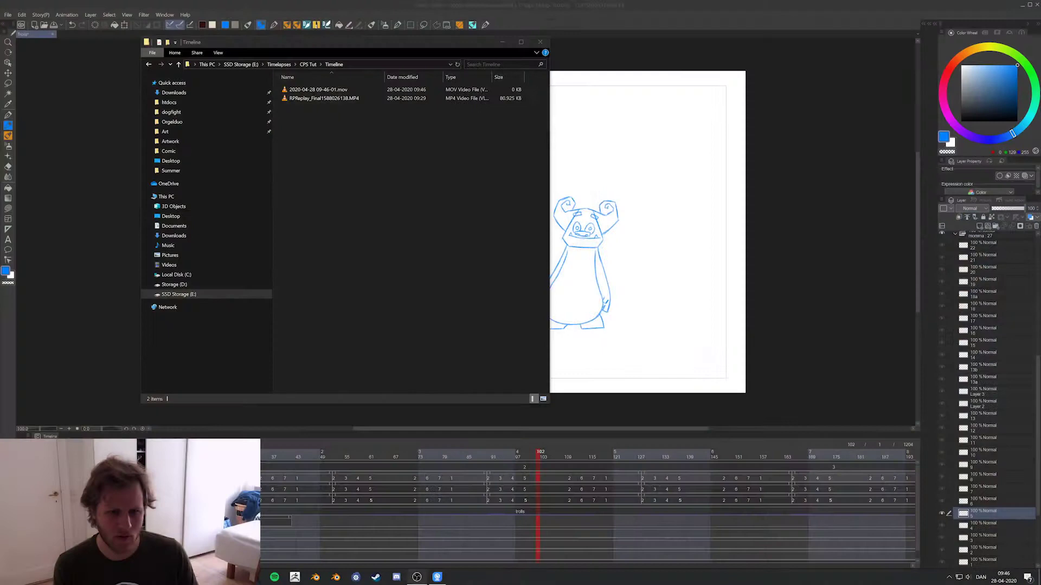
# - In Clip Studio Paint, enlarge the timeline area and scrub the troll animation to frame 130
pyautogui.click(498, 5)
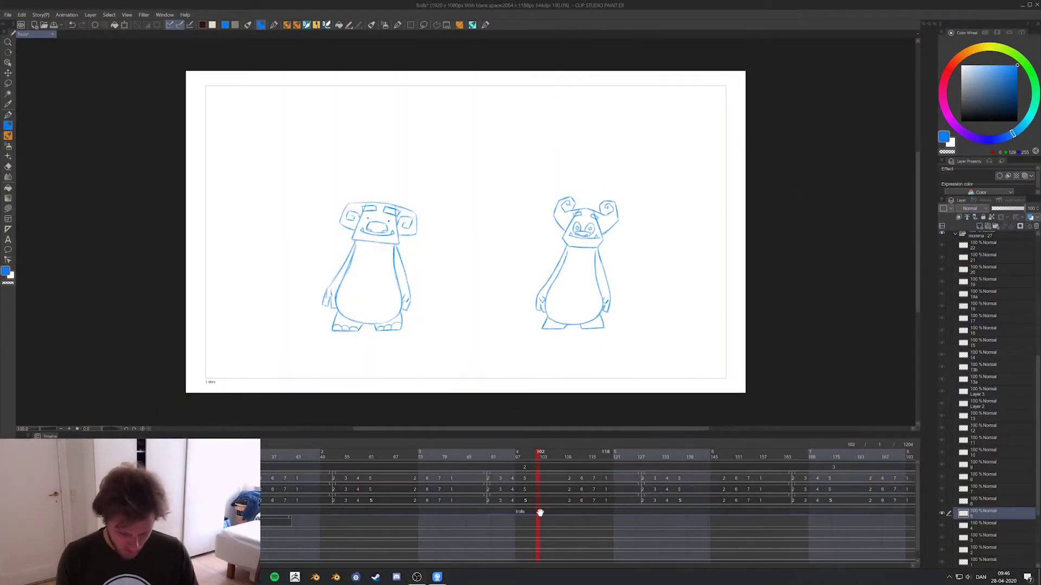
pyautogui.moveTo(544, 440); pyautogui.dragTo(356, 421)
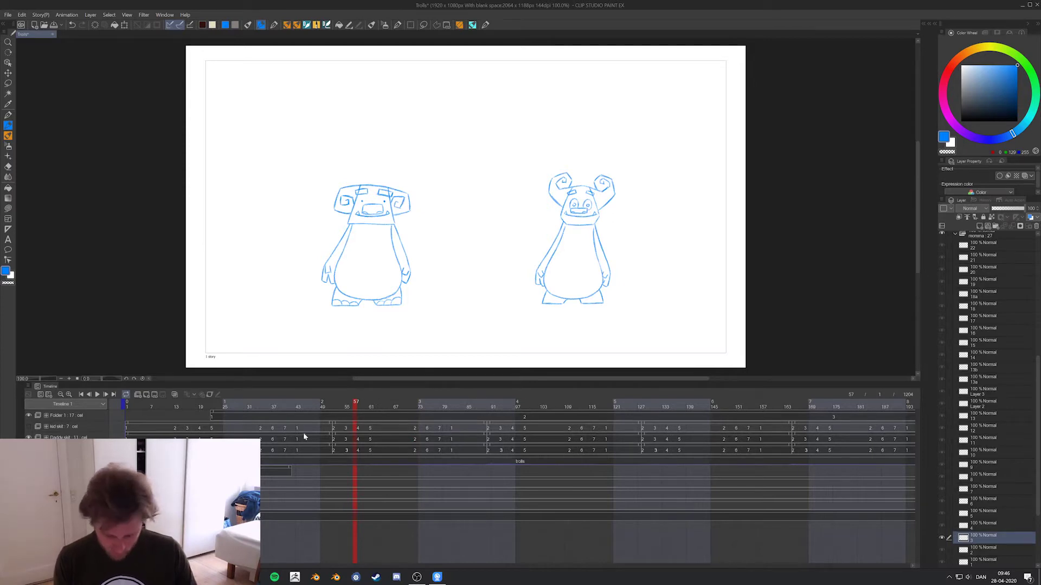
pyautogui.moveTo(355, 408); pyautogui.dragTo(486, 421)
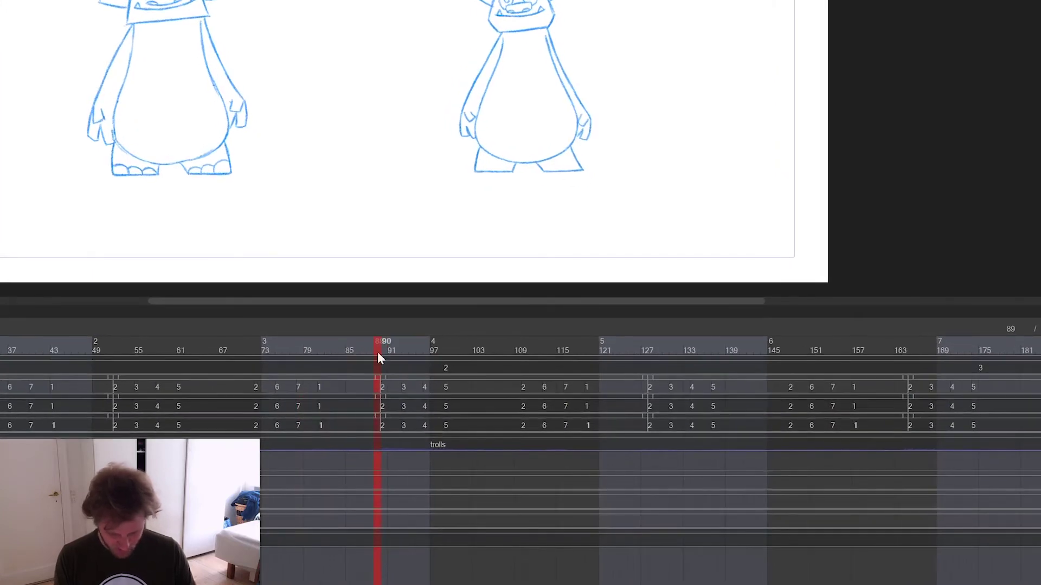
pyautogui.moveTo(392, 353); pyautogui.dragTo(666, 354)
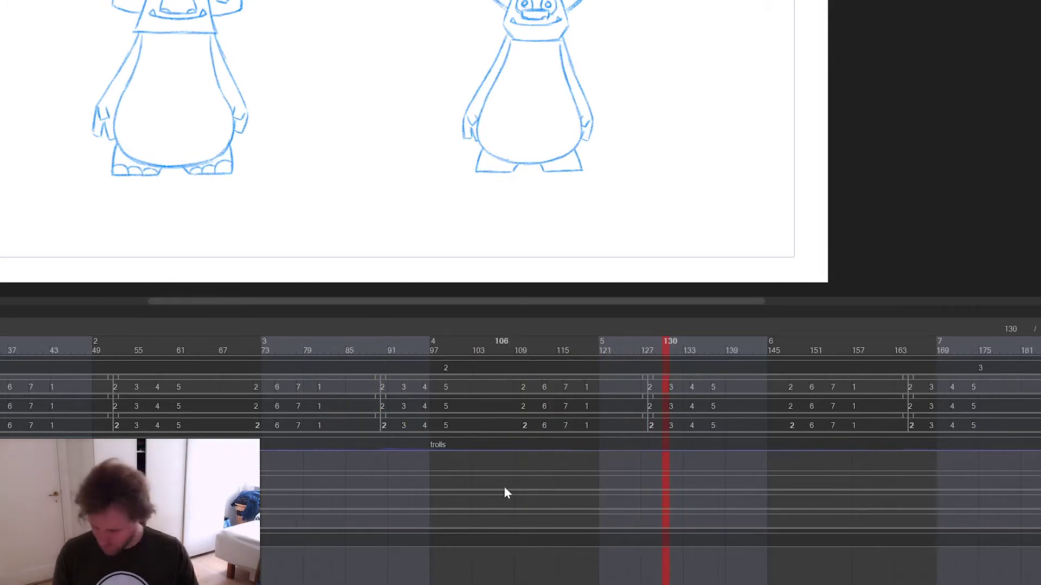
# - Examine how the cels and clips are laid out along the whole troll animation timeline
pyautogui.moveTo(664, 463); pyautogui.dragTo(274, 496)
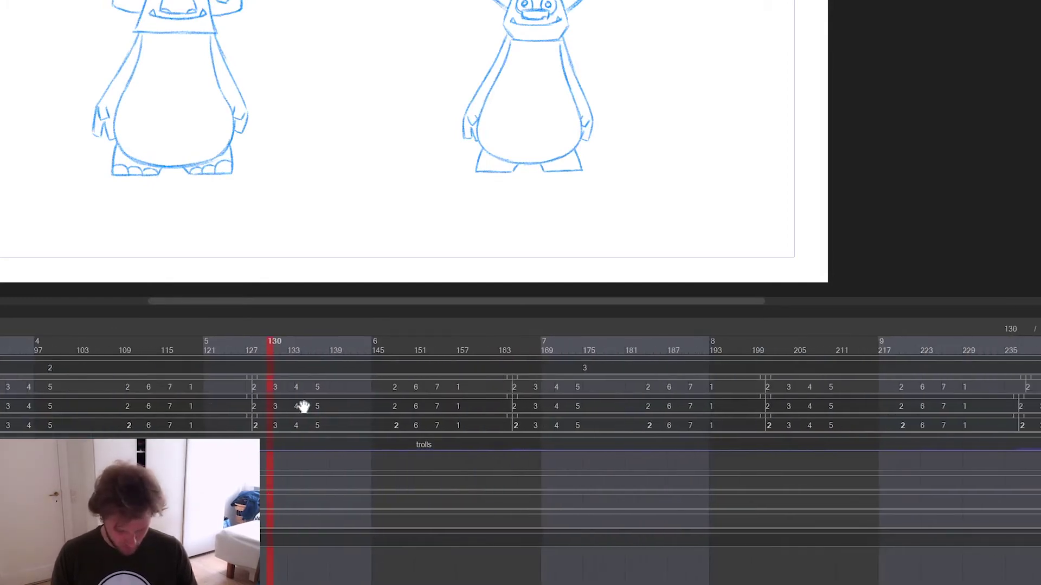
pyautogui.moveTo(533, 471); pyautogui.dragTo(43, 483)
pyautogui.moveTo(578, 481); pyautogui.dragTo(125, 488)
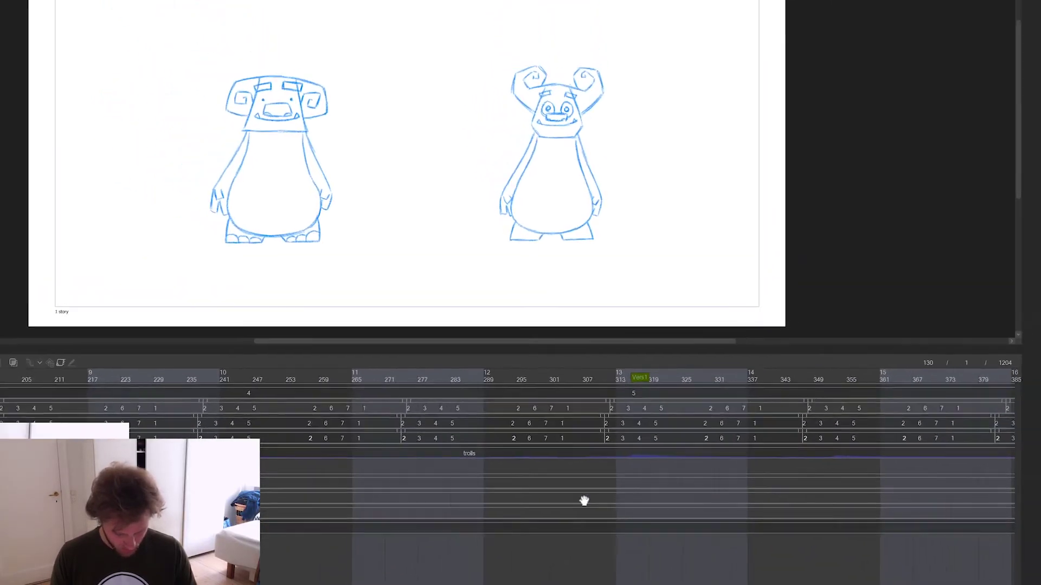
pyautogui.moveTo(584, 501); pyautogui.dragTo(364, 488)
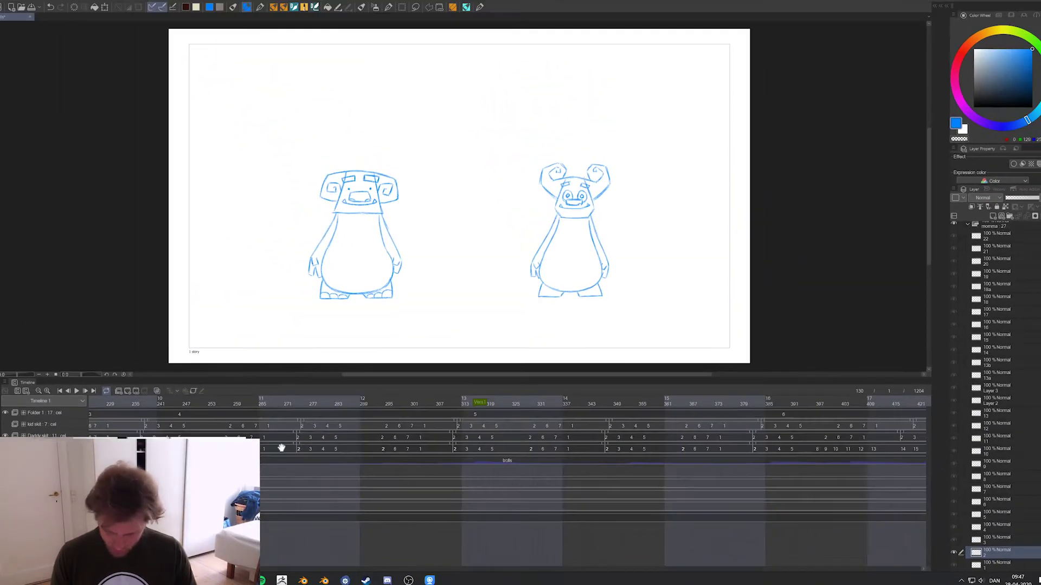
pyautogui.click(61, 394)
pyautogui.click(61, 394)
pyautogui.click(60, 394)
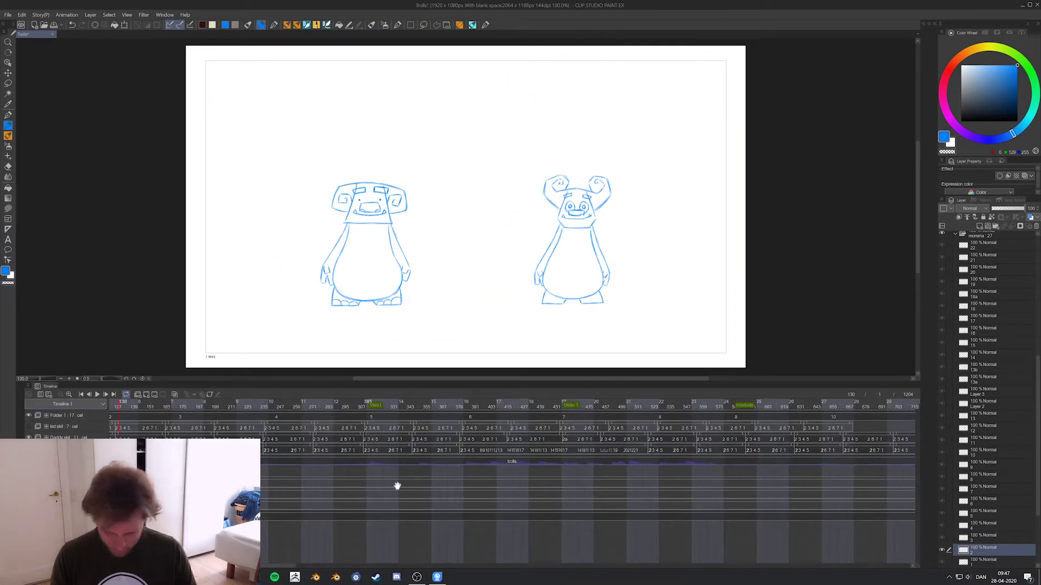
pyautogui.moveTo(673, 491); pyautogui.dragTo(548, 495)
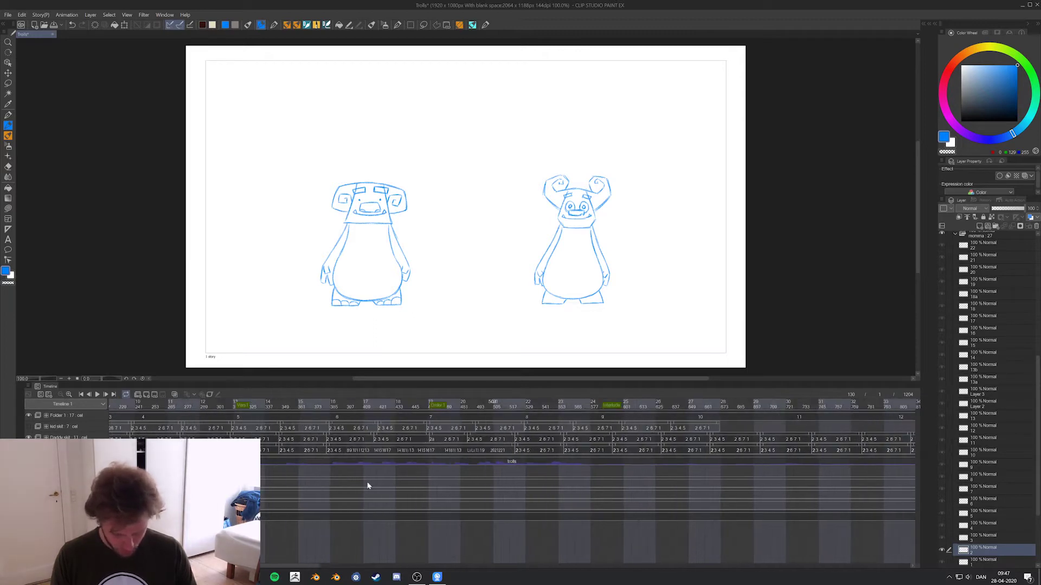
pyautogui.moveTo(368, 486); pyautogui.dragTo(688, 495)
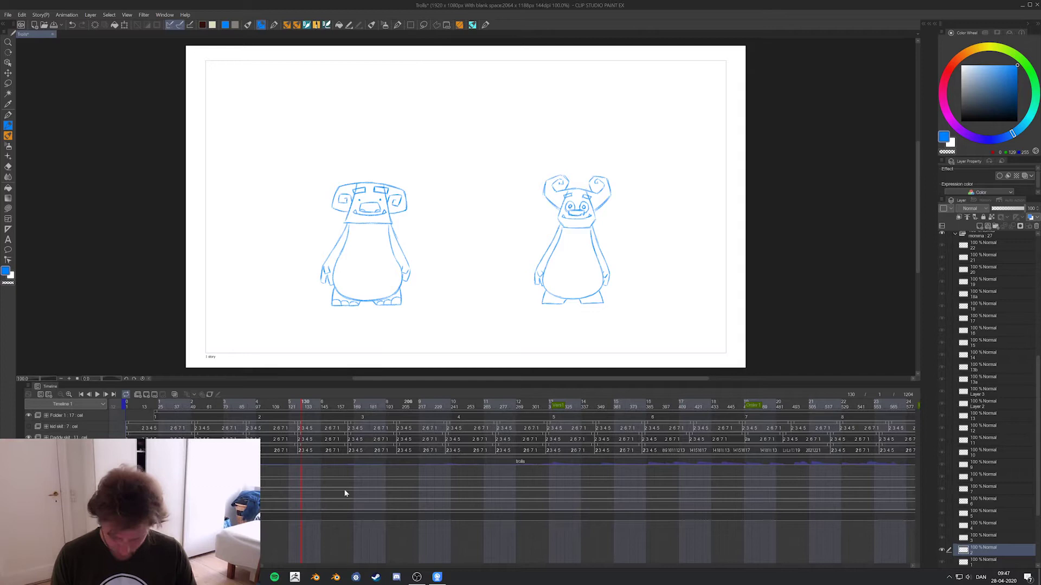
pyautogui.moveTo(341, 484); pyautogui.dragTo(491, 492)
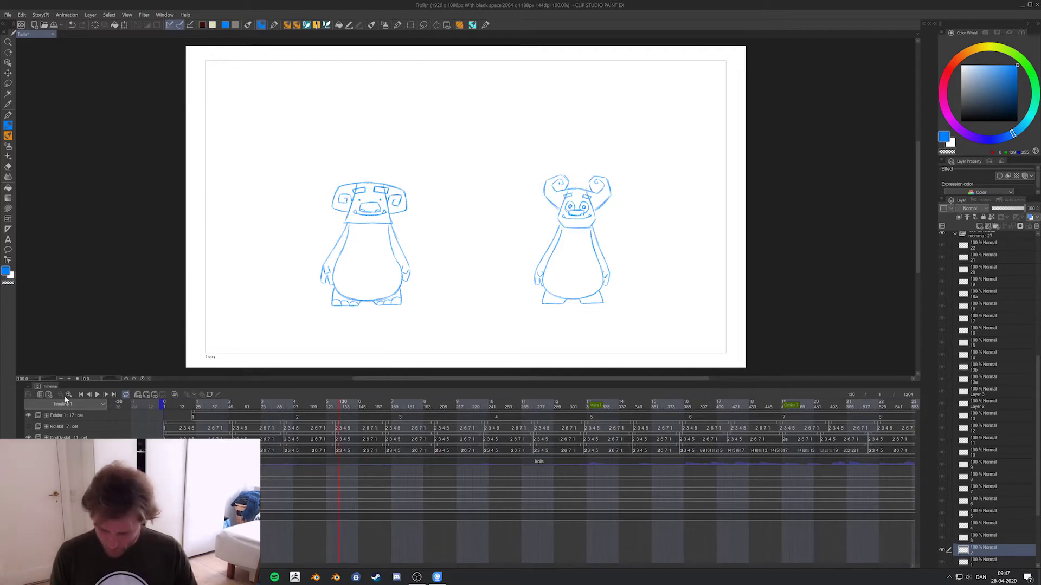
pyautogui.click(69, 395)
pyautogui.moveTo(335, 489); pyautogui.dragTo(367, 488)
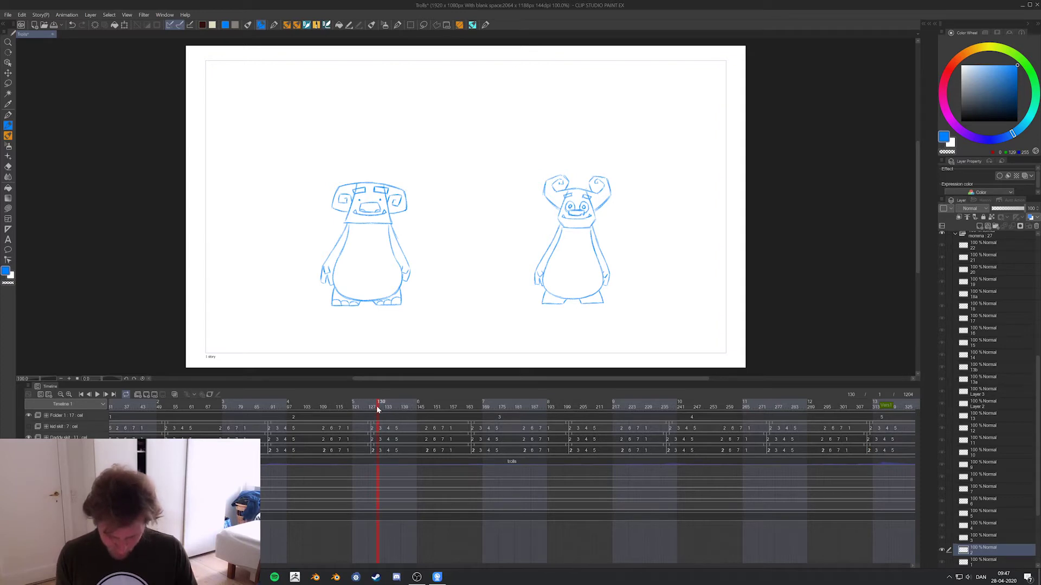
# - Select the clip on the Daddy track around frame 130 and scrub ahead to frame 143
pyautogui.click(410, 437)
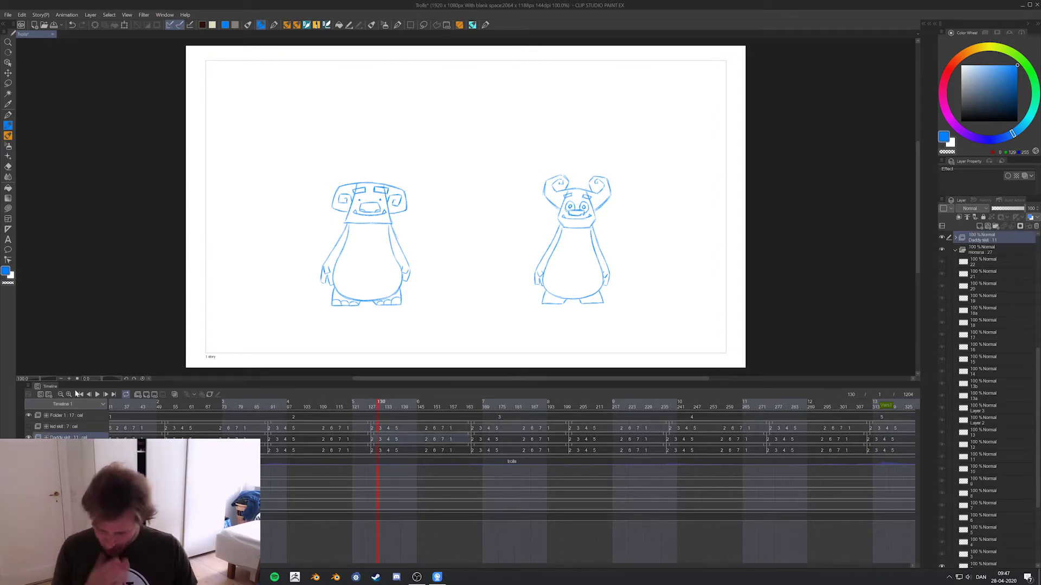
pyautogui.click(69, 395)
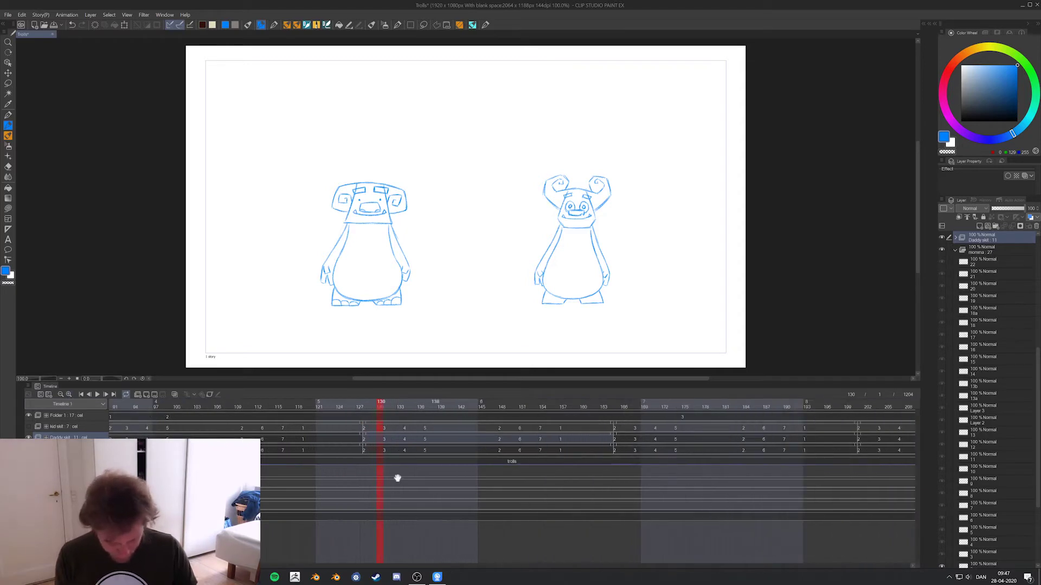
pyautogui.moveTo(381, 406); pyautogui.dragTo(467, 413)
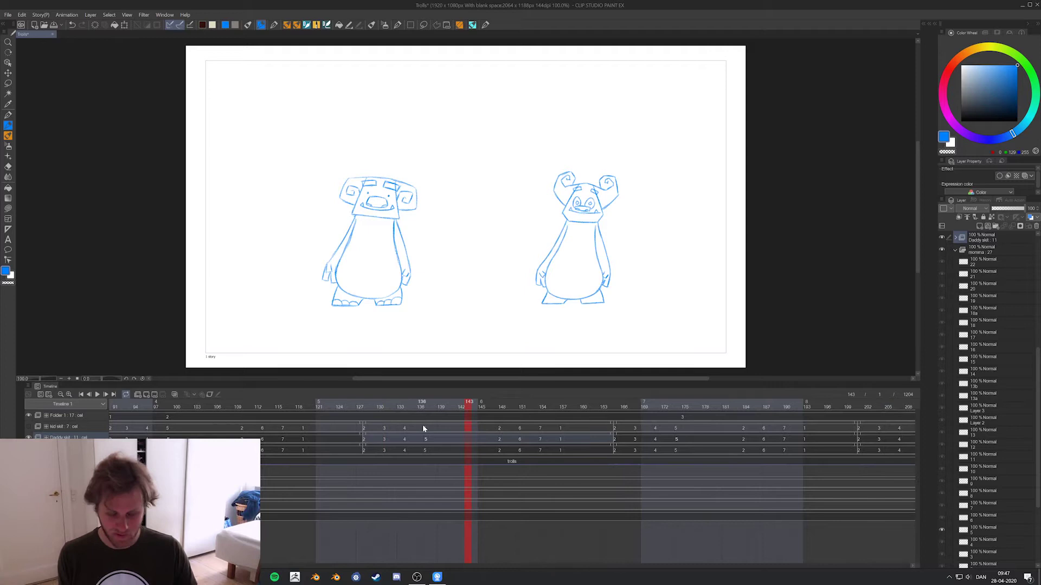
pyautogui.click(464, 441)
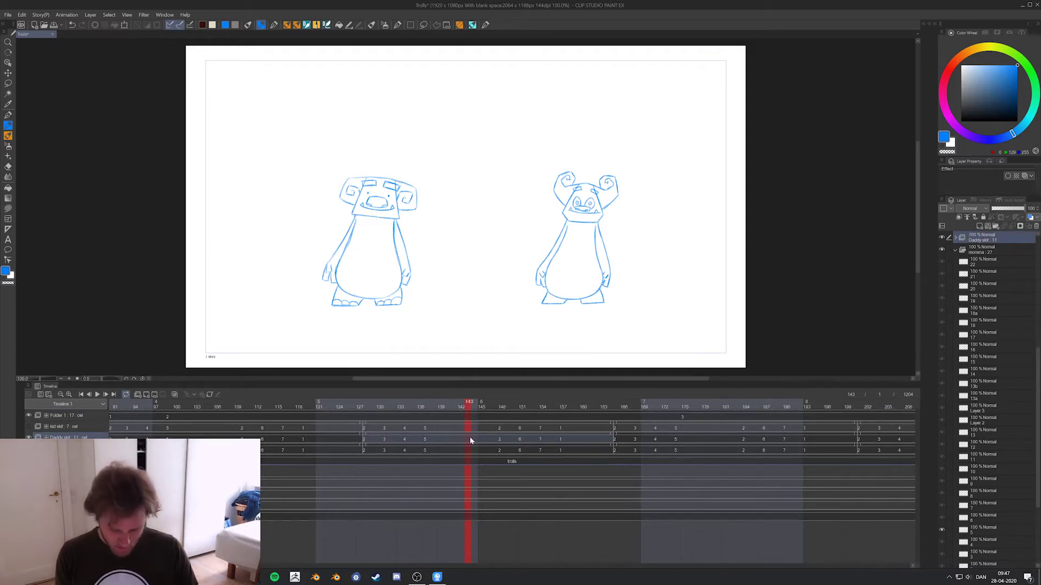
# - Split the momma track's clip at frame 142
pyautogui.click(456, 442)
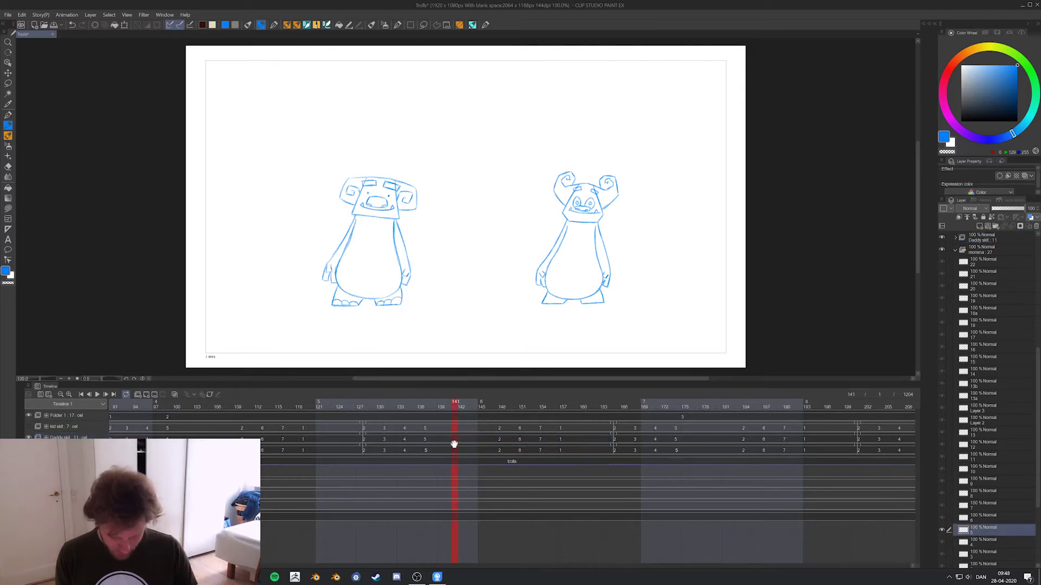
pyautogui.click(459, 436)
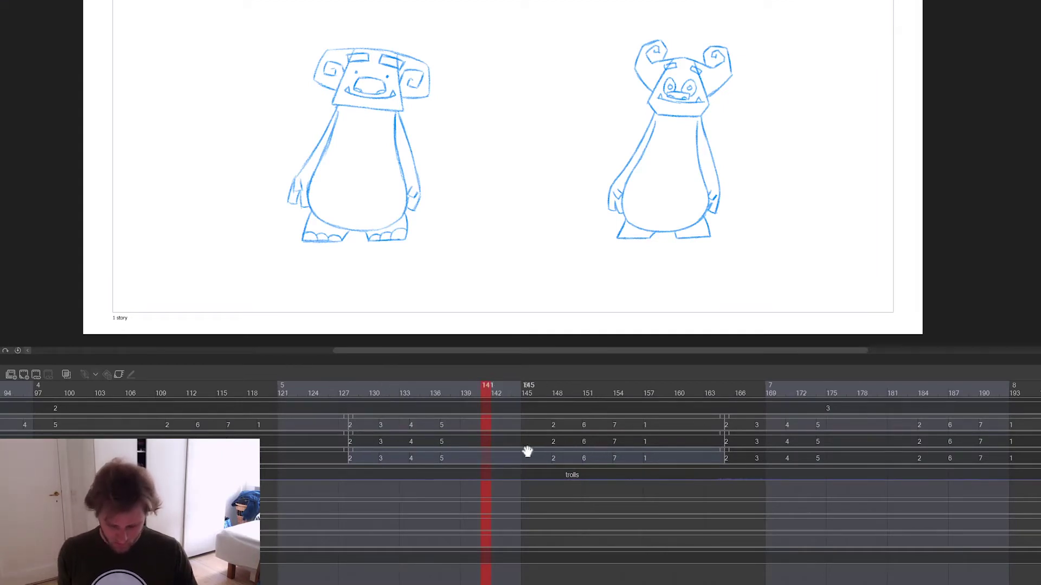
pyautogui.moveTo(524, 453)
pyautogui.mouseDown()
pyautogui.moveTo(467, 461)
pyautogui.moveTo(526, 462)
pyautogui.mouseUp()
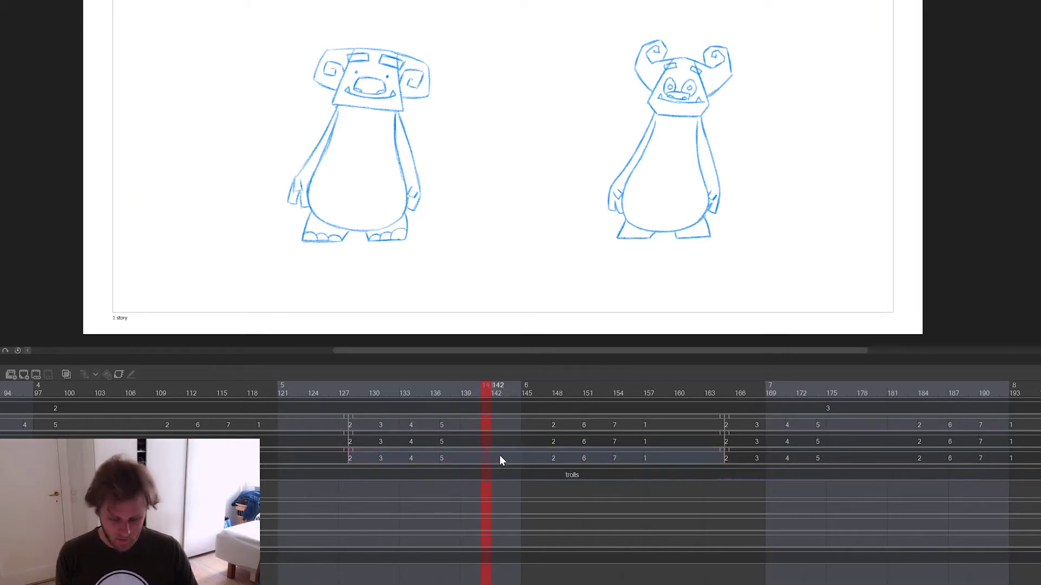
pyautogui.rightClick(499, 459)
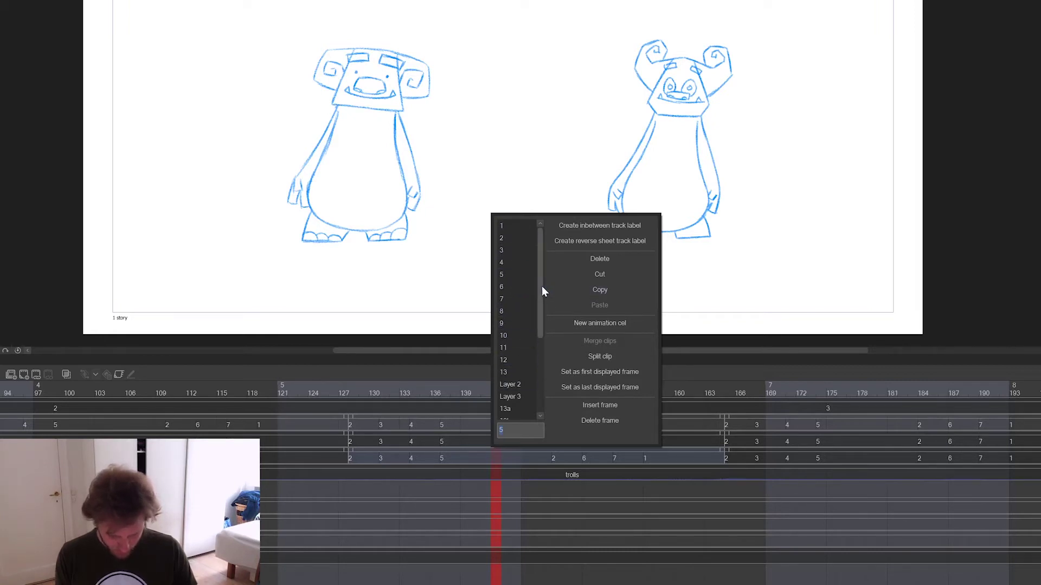
pyautogui.moveTo(541, 285); pyautogui.dragTo(541, 251)
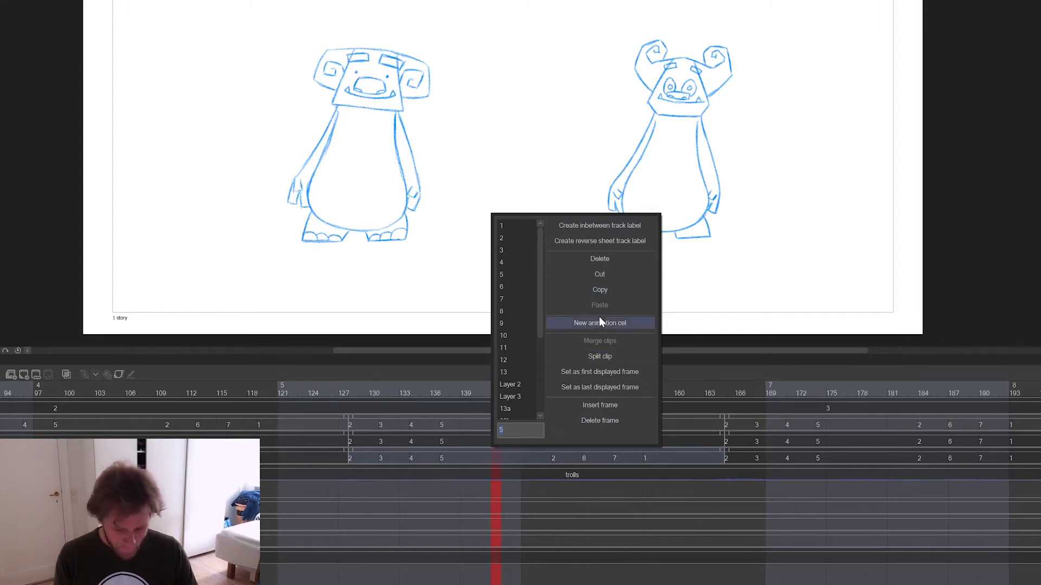
pyautogui.click(604, 358)
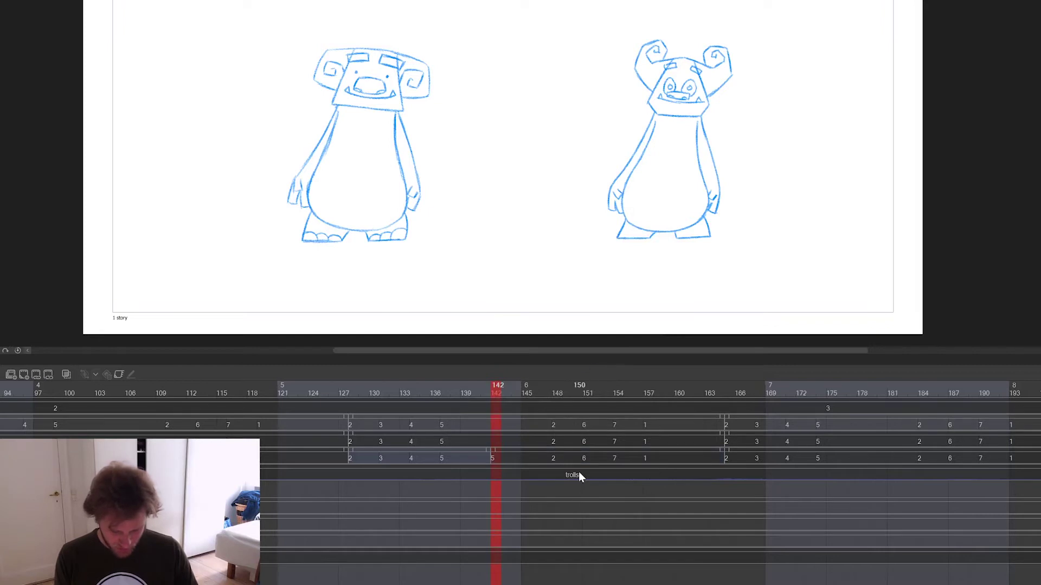
# - Remove cel 5 at frame 142 from the momma track and scrub across the resulting gap
pyautogui.click(492, 455)
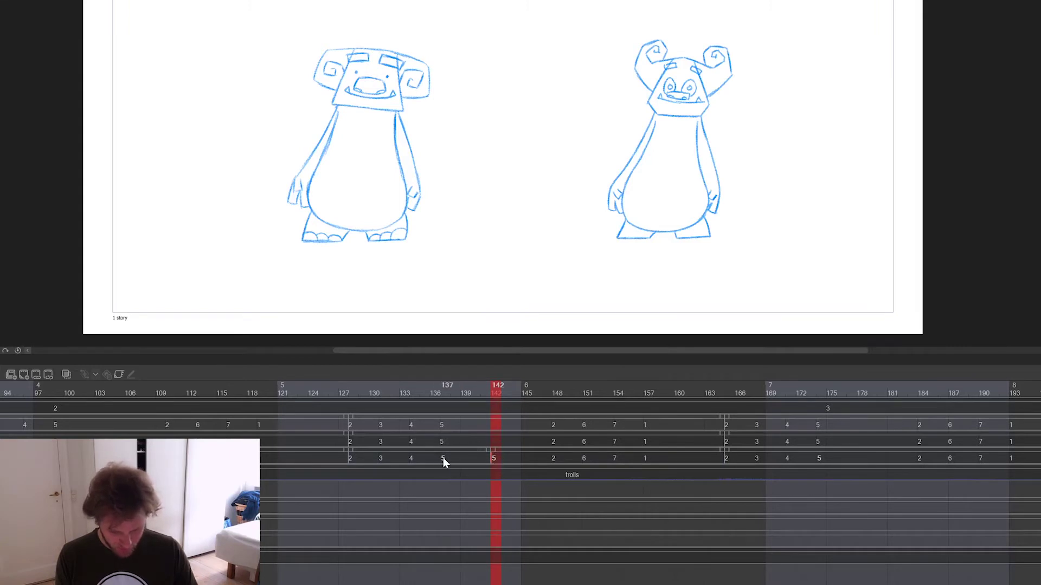
pyautogui.click(443, 457)
pyautogui.click(493, 459)
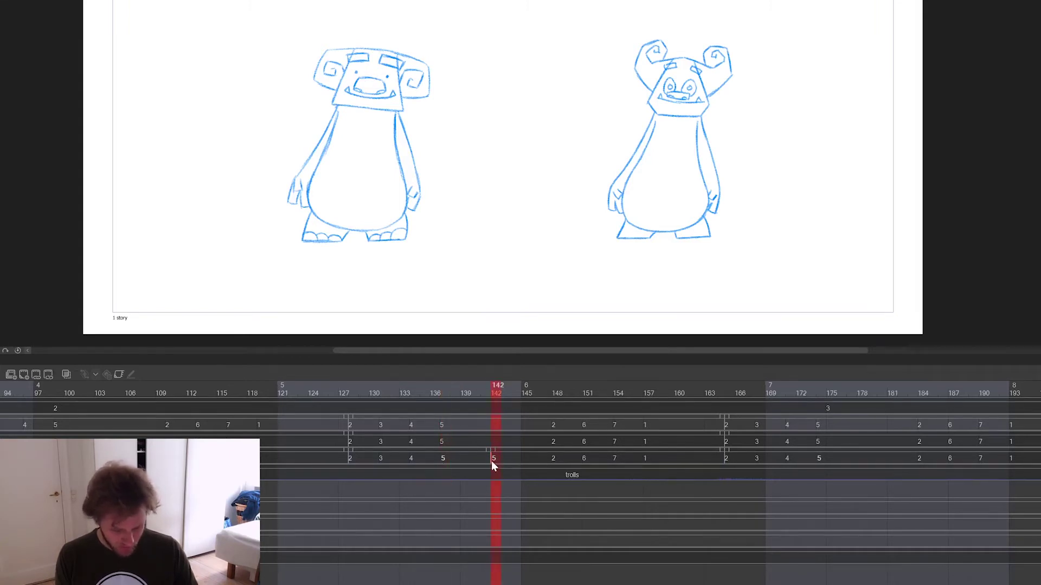
pyautogui.click(48, 374)
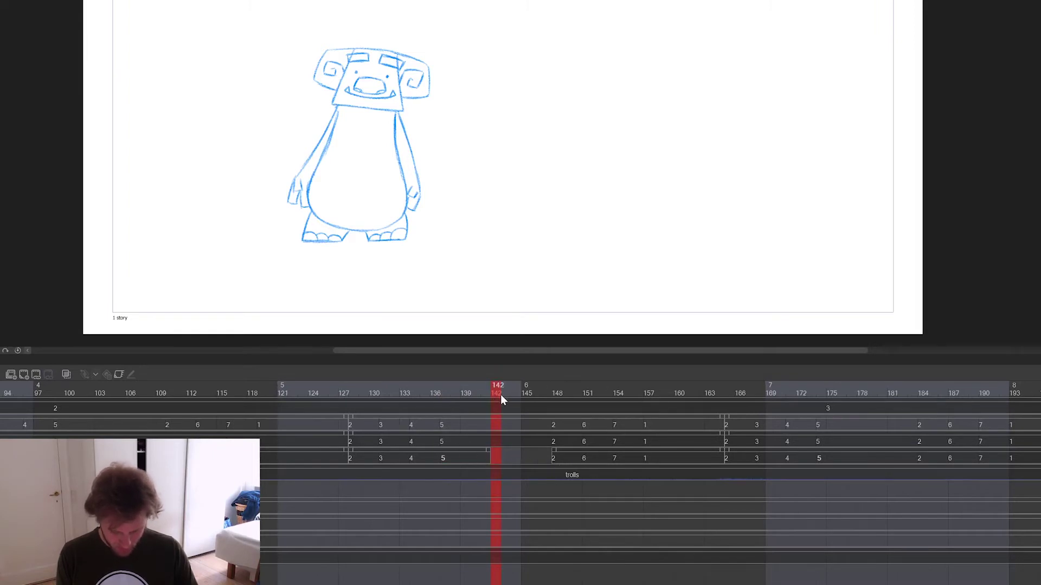
pyautogui.moveTo(516, 400)
pyautogui.mouseDown()
pyautogui.moveTo(575, 396)
pyautogui.moveTo(456, 399)
pyautogui.moveTo(579, 411)
pyautogui.moveTo(576, 389)
pyautogui.moveTo(487, 404)
pyautogui.mouseUp()
# - Delete the momma track's clip that starts at frame 148, leaving the clip before the gap
pyautogui.click(603, 452)
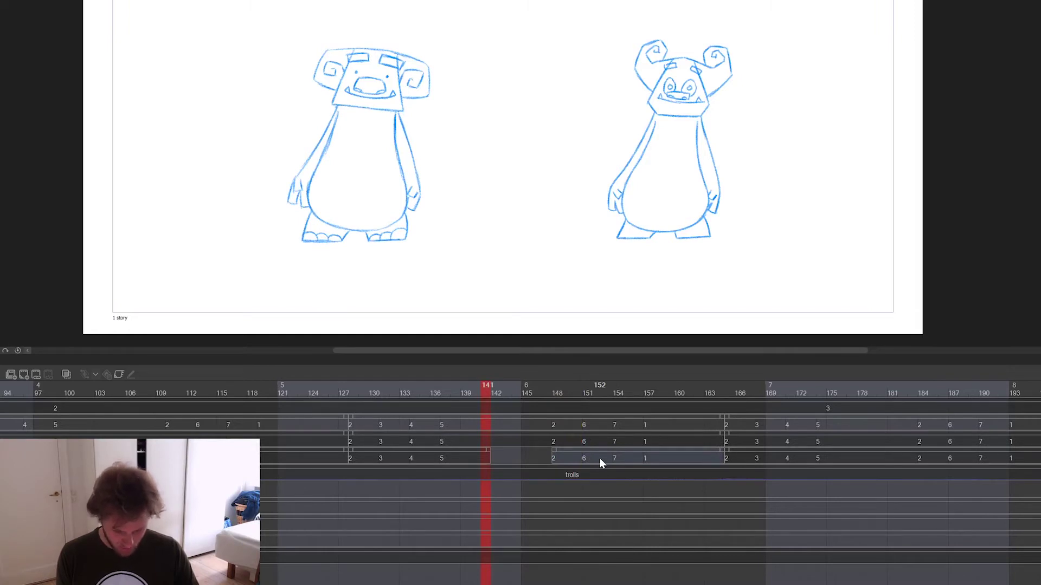
pyautogui.rightClick(587, 456)
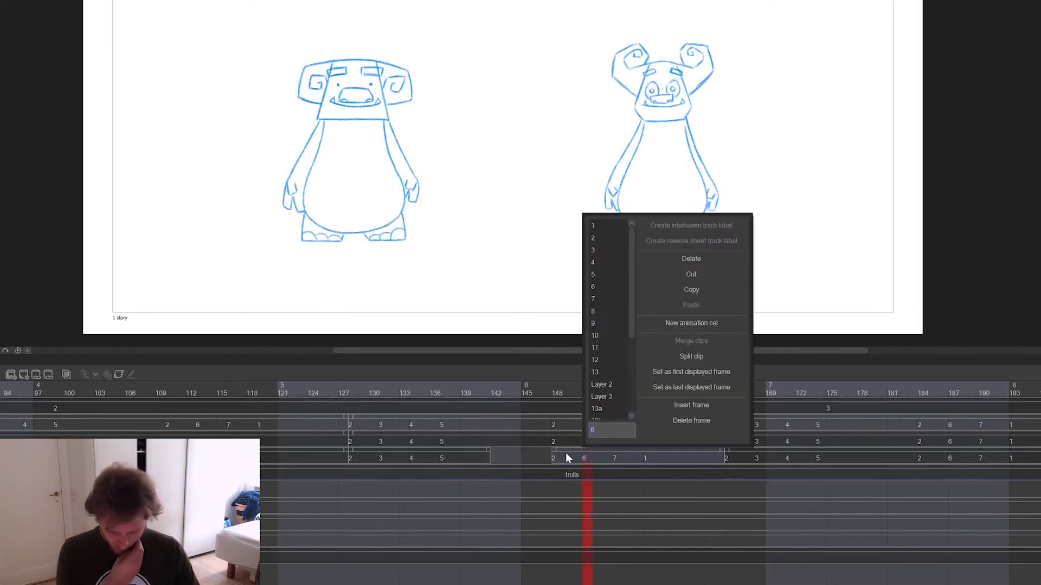
pyautogui.click(687, 258)
# - Select the momma clip before the gap, hide the Daddy troll and scrub through the clip's frames
pyautogui.click(466, 453)
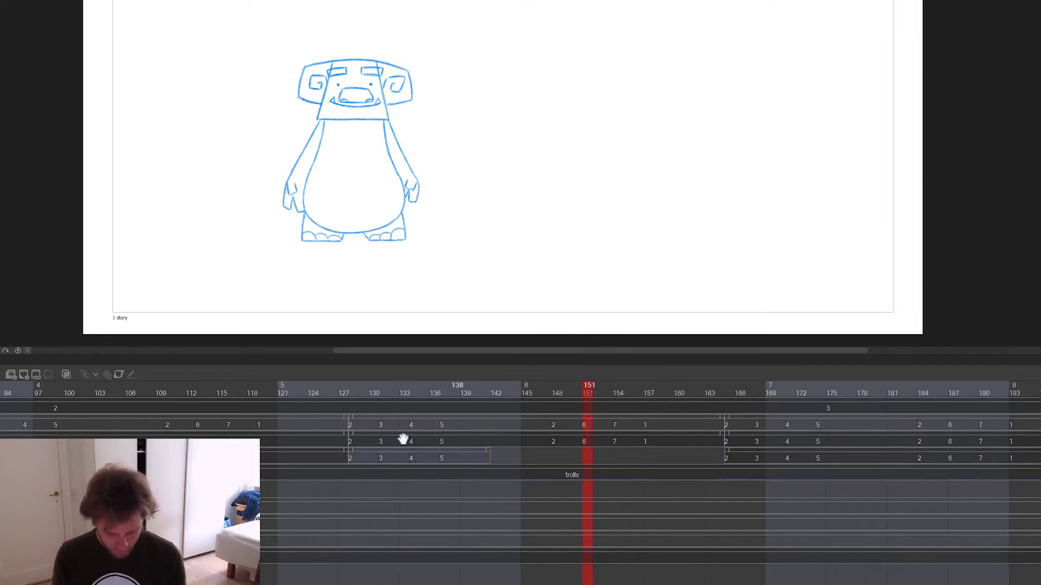
pyautogui.click(367, 389)
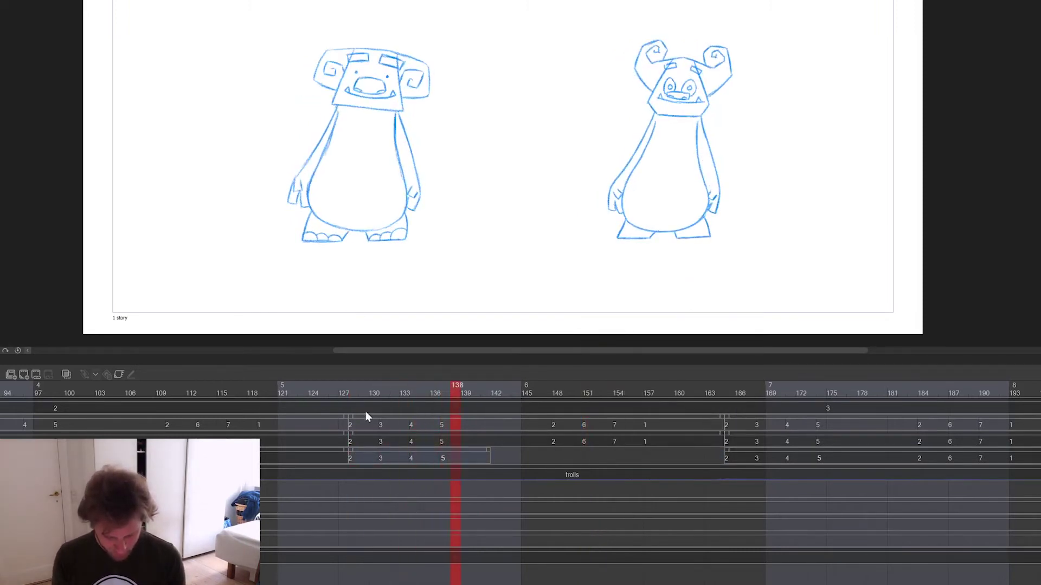
pyautogui.click(378, 421)
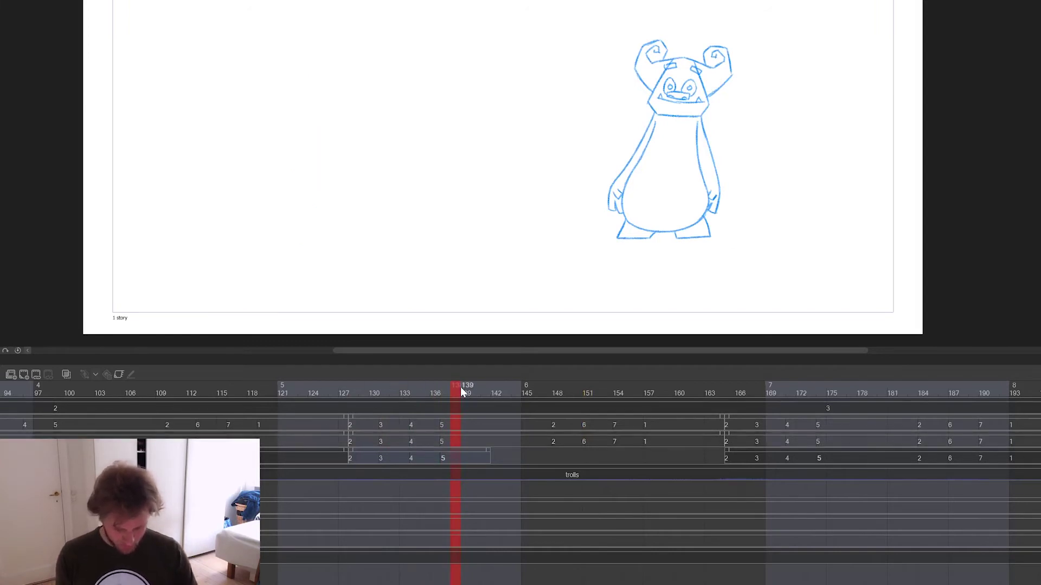
pyautogui.moveTo(412, 401)
pyautogui.mouseDown()
pyautogui.moveTo(357, 405)
pyautogui.moveTo(470, 415)
pyautogui.moveTo(388, 419)
pyautogui.moveTo(550, 433)
pyautogui.moveTo(426, 418)
pyautogui.mouseUp()
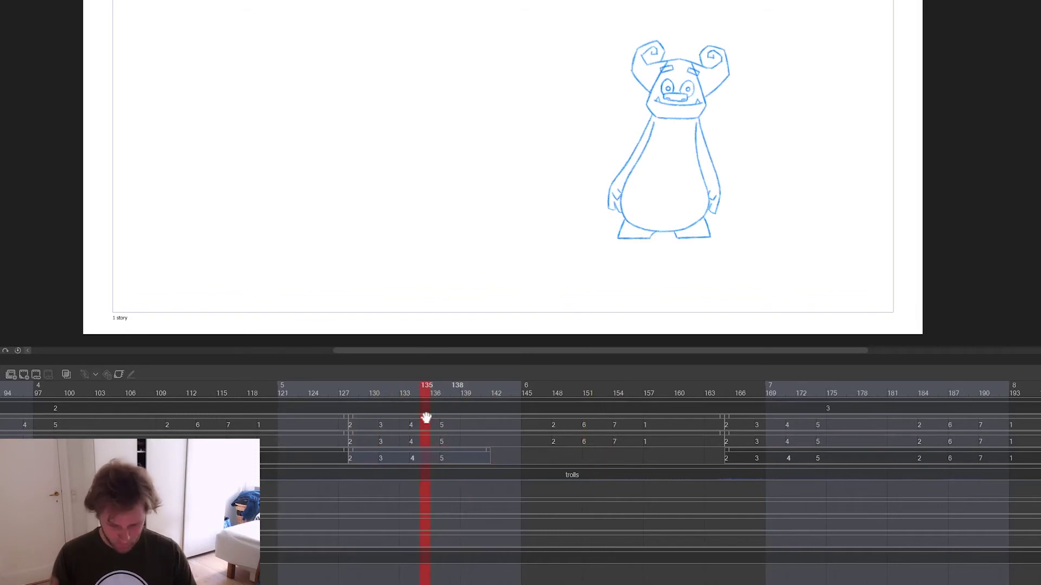
# - Copy the momma clip before the gap and paste it on the same track at frame 142
pyautogui.rightClick(468, 454)
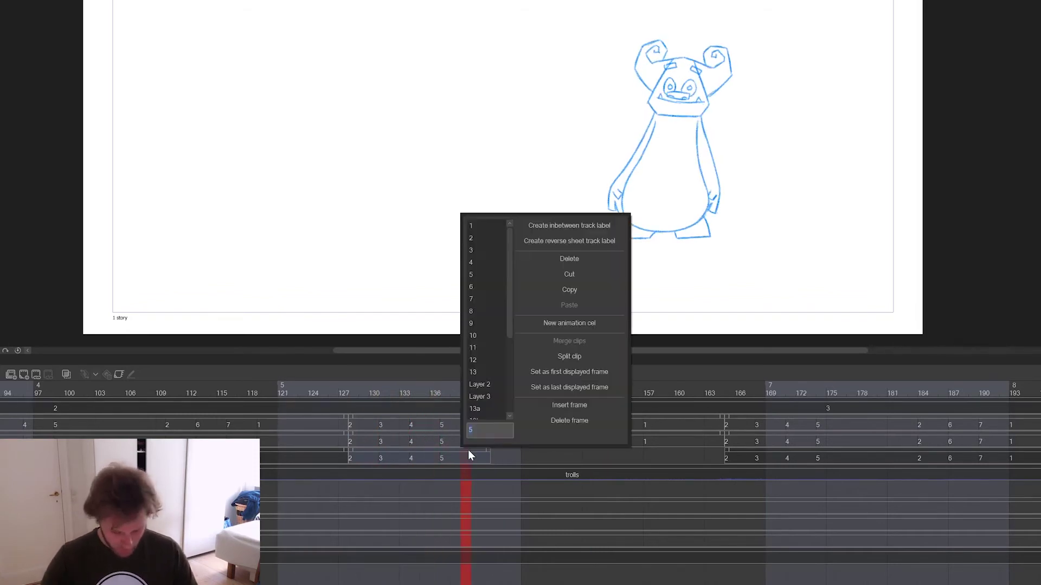
pyautogui.click(572, 292)
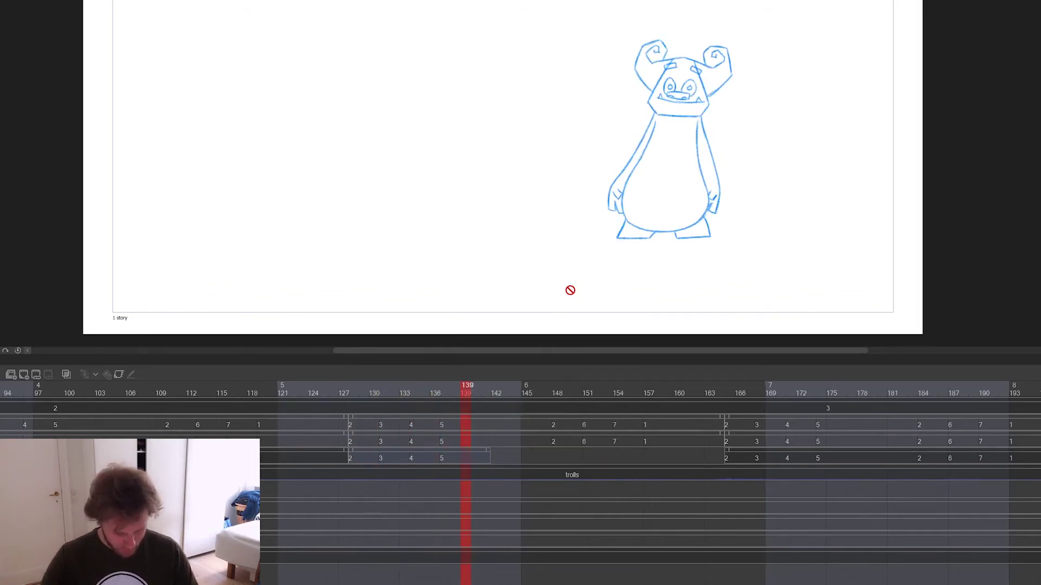
pyautogui.click(492, 456)
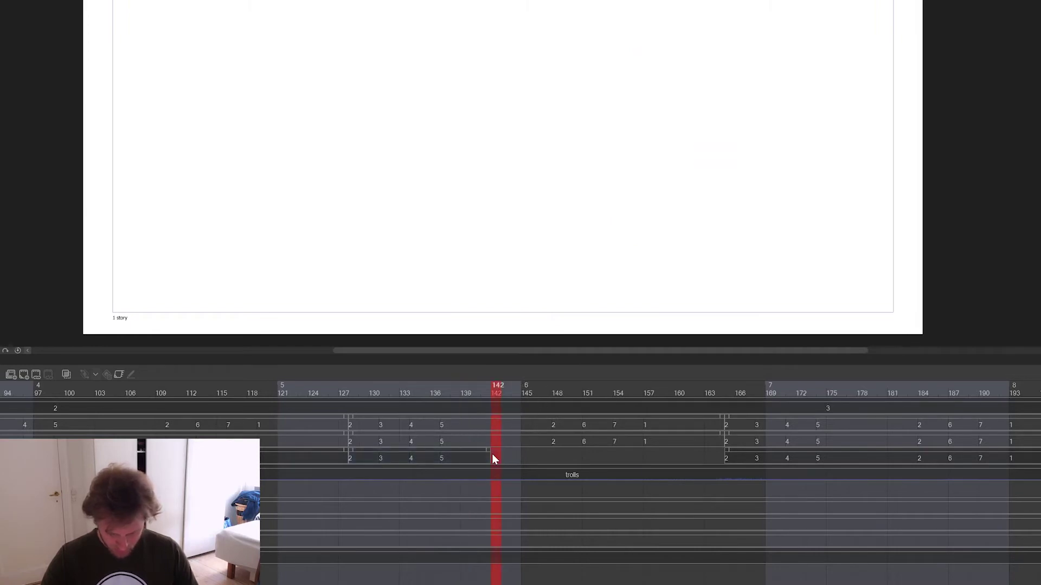
pyautogui.rightClick(492, 459)
pyautogui.click(598, 304)
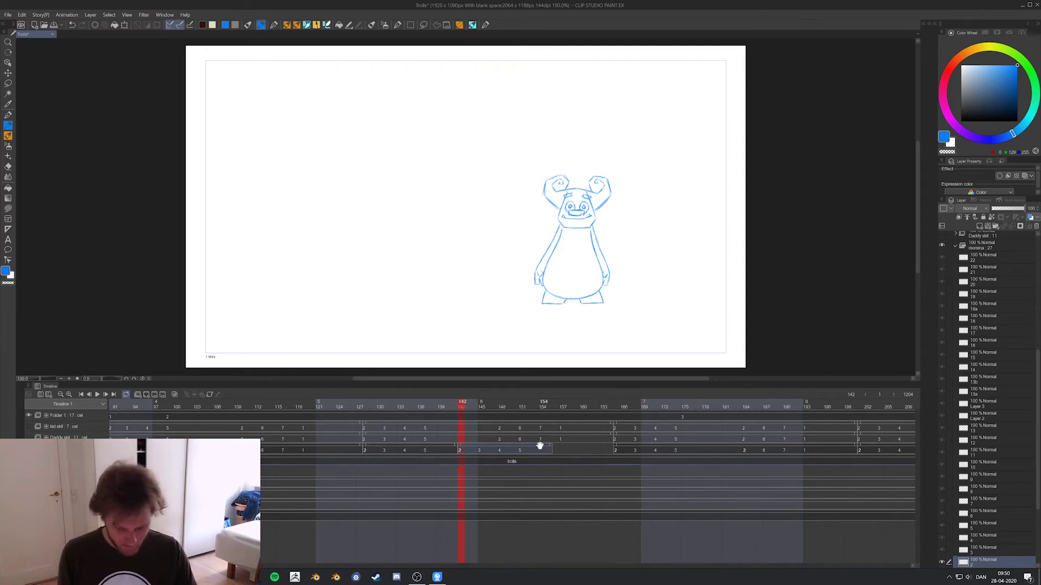
# - Delete the pasted clip that starts at frame 142 on the momma track
pyautogui.moveTo(460, 406); pyautogui.dragTo(474, 449)
pyautogui.rightClick(493, 446)
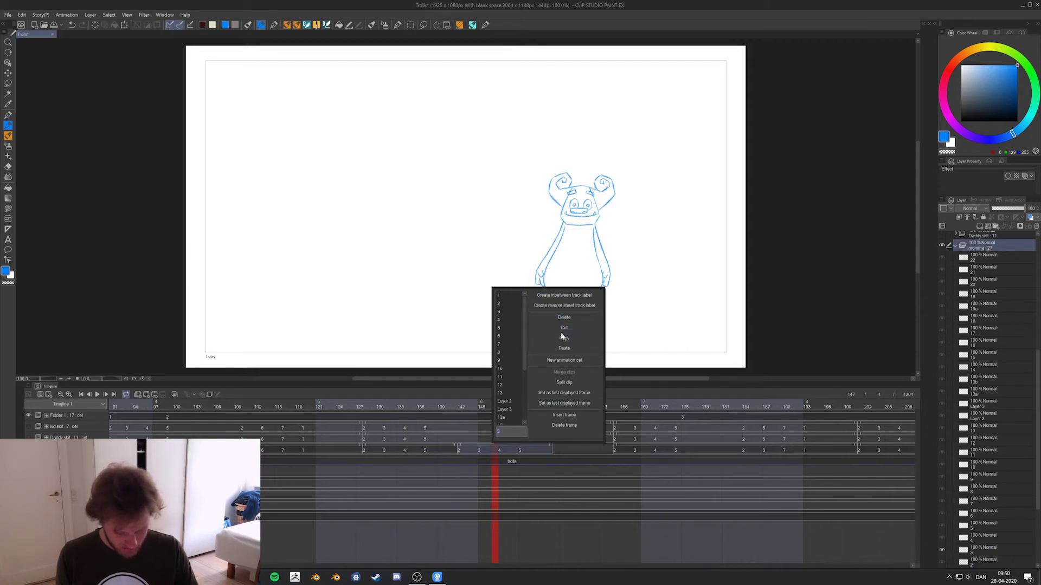
pyautogui.click(564, 318)
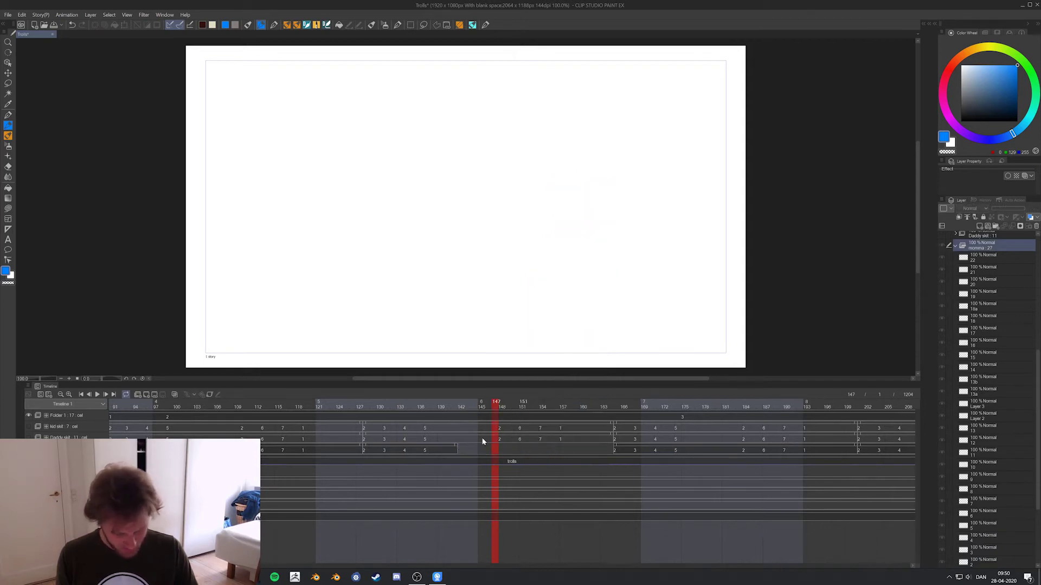
# - Extend the end of the remaining momma clip to about frame 146 and display frame 141
pyautogui.moveTo(456, 446); pyautogui.dragTo(490, 450)
pyautogui.click(454, 446)
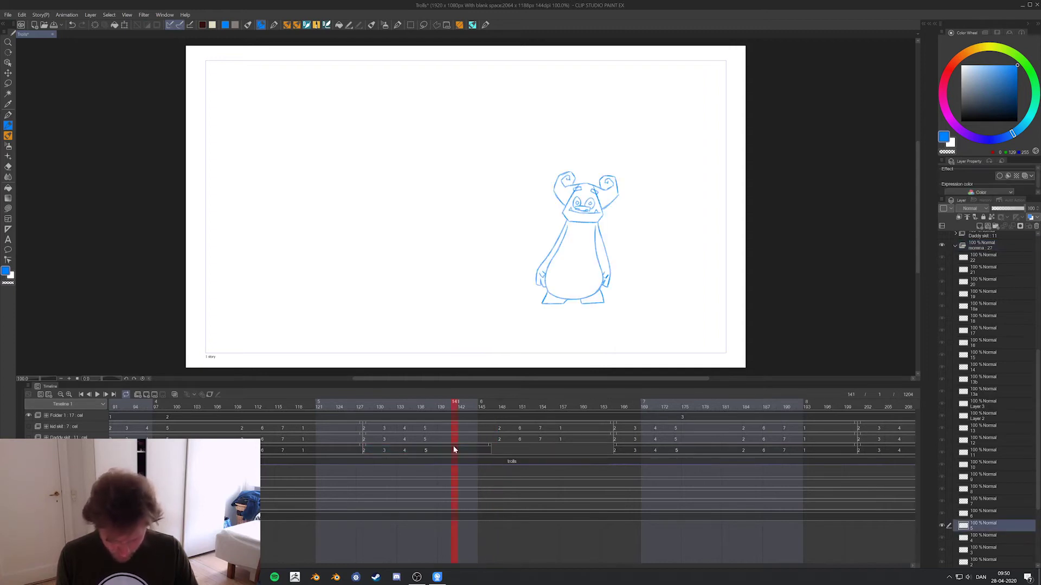
pyautogui.rightClick(454, 445)
pyautogui.press('Escape')
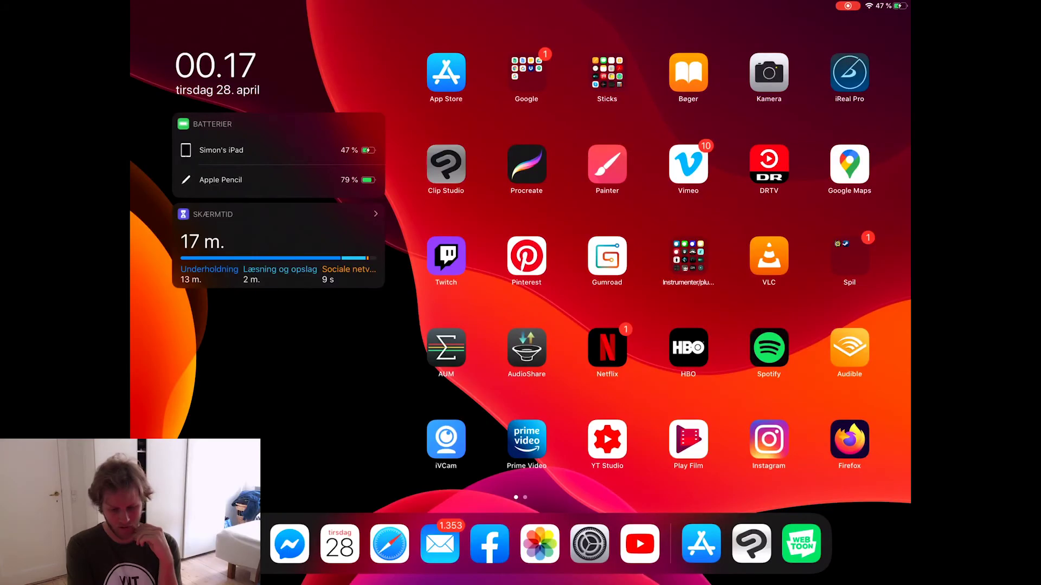
# - Open Clip Studio Paint on the iPad and create a new 1920 x 1080 px animation with a frame rate of 24 and playback time of 24
pyautogui.click(446, 164)
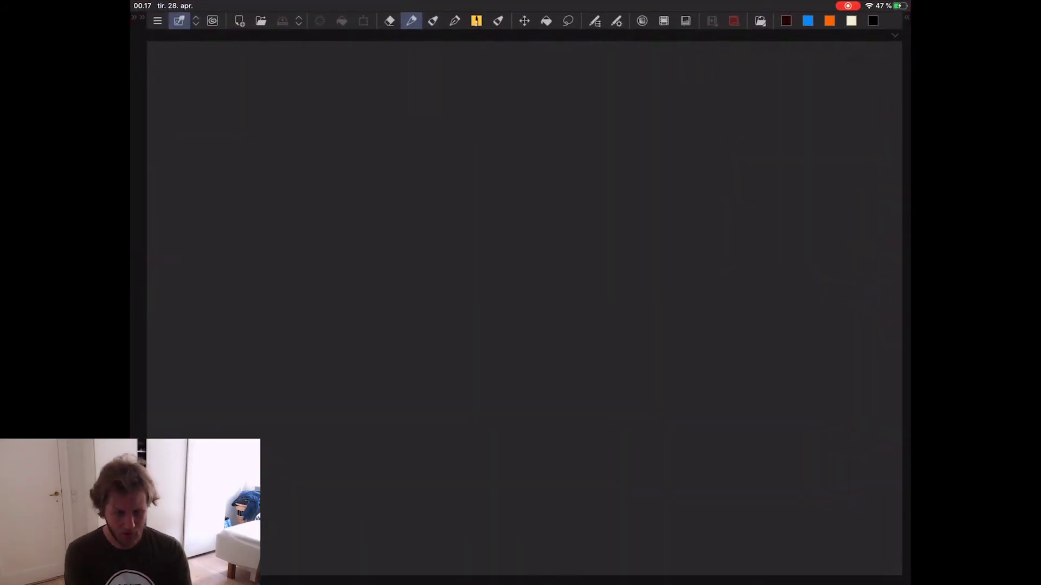
pyautogui.click(157, 21)
pyautogui.click(175, 68)
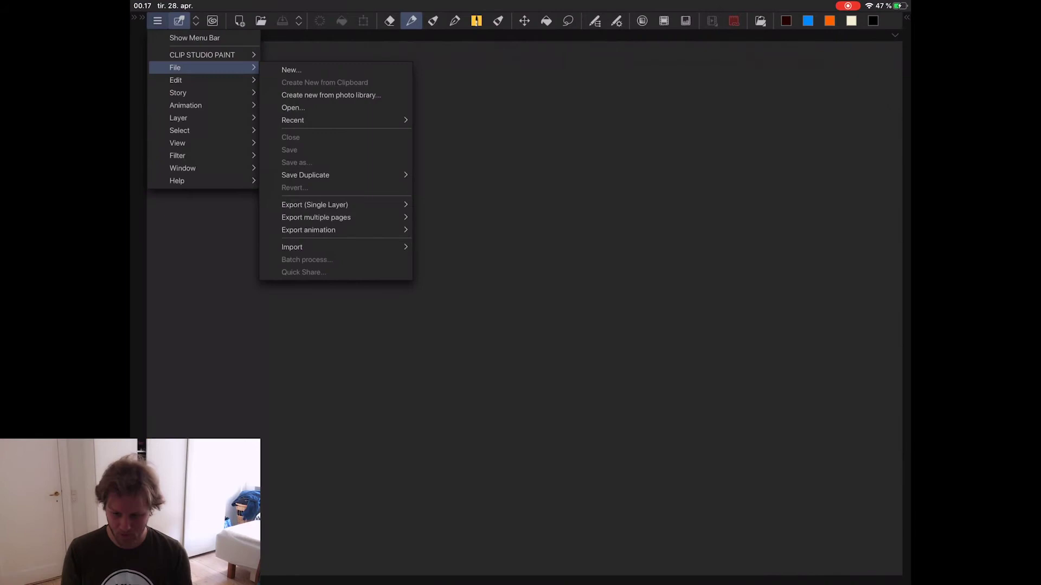
pyautogui.click(291, 70)
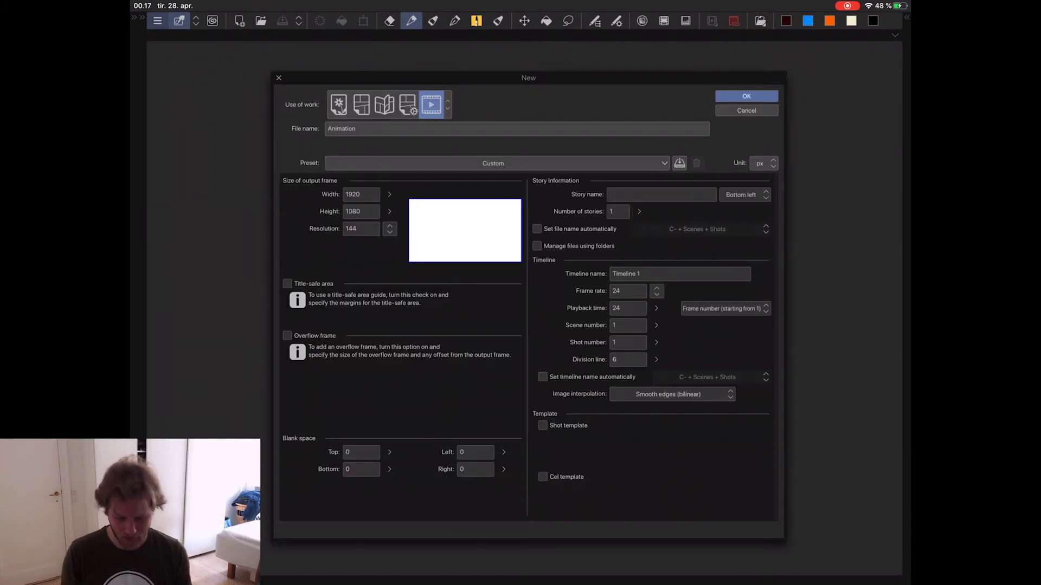
pyautogui.click(746, 96)
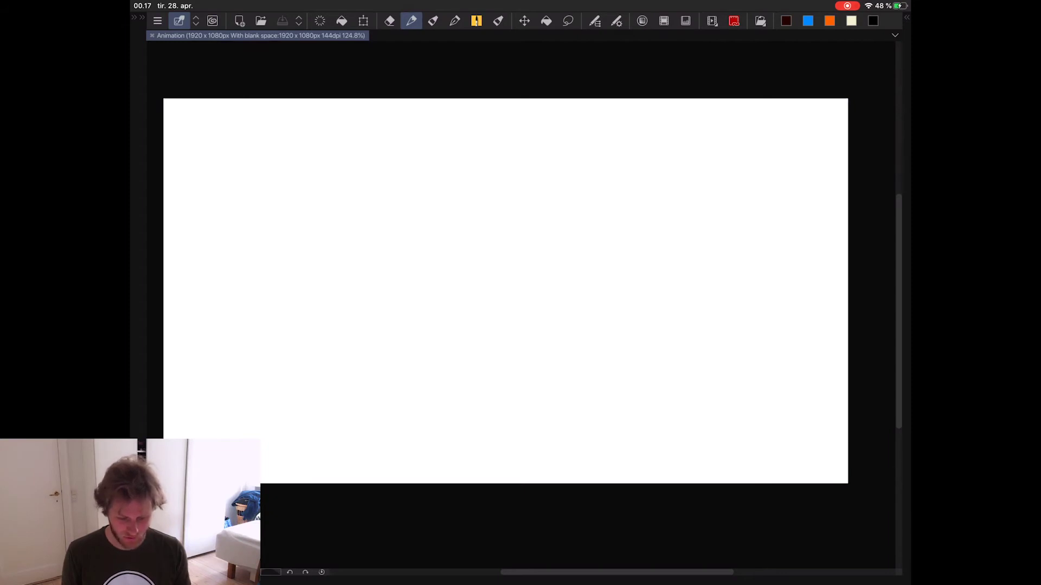
# - Sketch a square-headed character's head in blue near the canvas centre, with ears, flat hair, eyebrows, nose and mouth but no eyes
pyautogui.moveTo(435, 247); pyautogui.dragTo(433, 323)
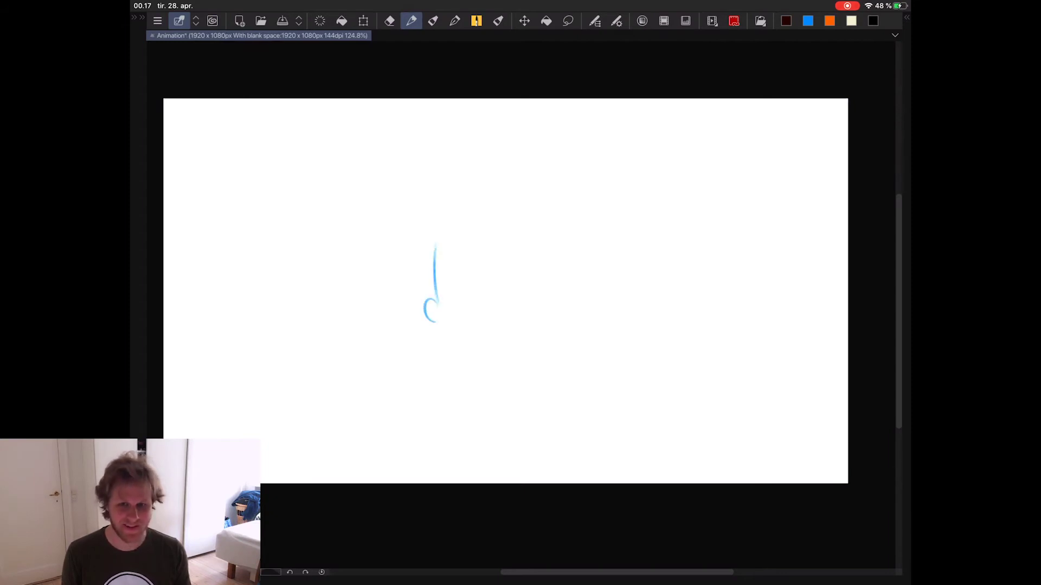
pyautogui.moveTo(527, 242); pyautogui.dragTo(532, 322)
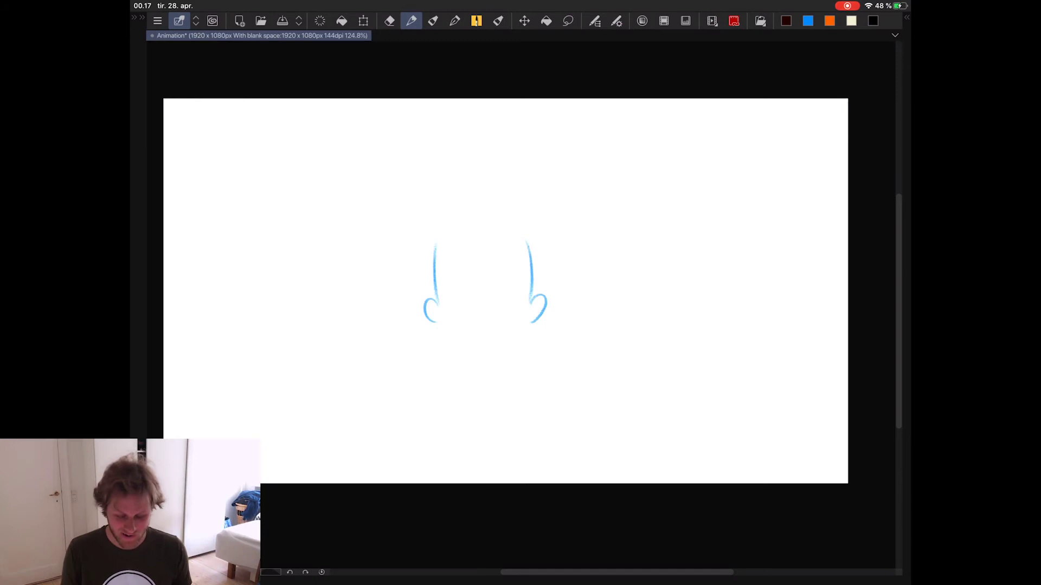
pyautogui.moveTo(442, 238); pyautogui.dragTo(526, 237)
pyautogui.moveTo(445, 241); pyautogui.dragTo(526, 238)
pyautogui.moveTo(472, 306); pyautogui.dragTo(502, 312)
pyautogui.moveTo(461, 321)
pyautogui.mouseDown()
pyautogui.moveTo(516, 315)
pyautogui.moveTo(491, 332)
pyautogui.mouseUp()
pyautogui.moveTo(491, 331); pyautogui.dragTo(535, 320)
pyautogui.moveTo(442, 296); pyautogui.dragTo(435, 317)
pyautogui.moveTo(498, 274); pyautogui.dragTo(523, 281)
pyautogui.moveTo(443, 282); pyautogui.dragTo(467, 272)
pyautogui.moveTo(440, 243); pyautogui.dragTo(436, 280)
pyautogui.moveTo(526, 248); pyautogui.dragTo(528, 303)
pyautogui.moveTo(463, 238)
pyautogui.mouseDown()
pyautogui.moveTo(500, 248)
pyautogui.moveTo(530, 295)
pyautogui.mouseUp()
pyautogui.moveTo(440, 274); pyautogui.dragTo(437, 289)
# - Draw the character's neck and upper body, with hands holding a tilted sign that reads "LOOPING ANIMATION"
pyautogui.moveTo(529, 317); pyautogui.dragTo(485, 343)
pyautogui.moveTo(491, 333)
pyautogui.mouseDown()
pyautogui.moveTo(471, 352)
pyautogui.moveTo(472, 383)
pyautogui.moveTo(507, 378)
pyautogui.moveTo(515, 358)
pyautogui.mouseUp()
pyautogui.moveTo(494, 375); pyautogui.dragTo(481, 390)
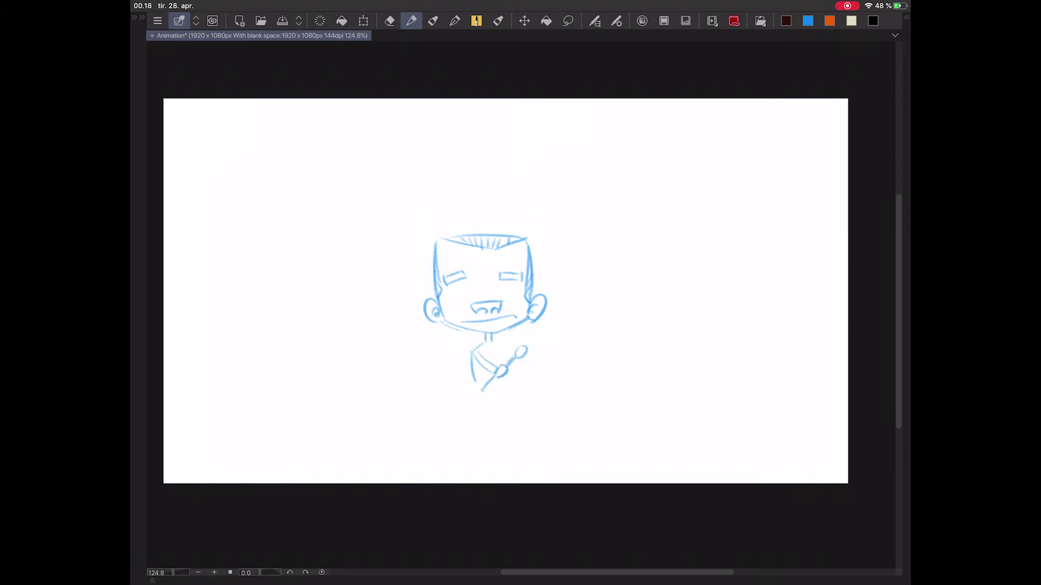
pyautogui.moveTo(559, 313); pyautogui.dragTo(525, 345)
pyautogui.moveTo(565, 251); pyautogui.dragTo(541, 286)
pyautogui.moveTo(565, 250); pyautogui.dragTo(623, 282)
pyautogui.moveTo(633, 283)
pyautogui.mouseDown()
pyautogui.moveTo(602, 335)
pyautogui.moveTo(637, 289)
pyautogui.mouseUp()
pyautogui.moveTo(563, 266)
pyautogui.mouseDown()
pyautogui.moveTo(618, 299)
pyautogui.moveTo(596, 318)
pyautogui.moveTo(608, 325)
pyautogui.mouseUp()
# - Complete the character's body with the second arm, both legs and the feet
pyautogui.moveTo(497, 350)
pyautogui.mouseDown()
pyautogui.moveTo(519, 345)
pyautogui.moveTo(515, 364)
pyautogui.mouseUp()
pyautogui.moveTo(490, 379); pyautogui.dragTo(473, 402)
pyautogui.moveTo(488, 385); pyautogui.dragTo(505, 401)
pyautogui.moveTo(492, 404)
pyautogui.mouseDown()
pyautogui.moveTo(515, 404)
pyautogui.moveTo(461, 408)
pyautogui.mouseUp()
pyautogui.moveTo(460, 408); pyautogui.dragTo(482, 408)
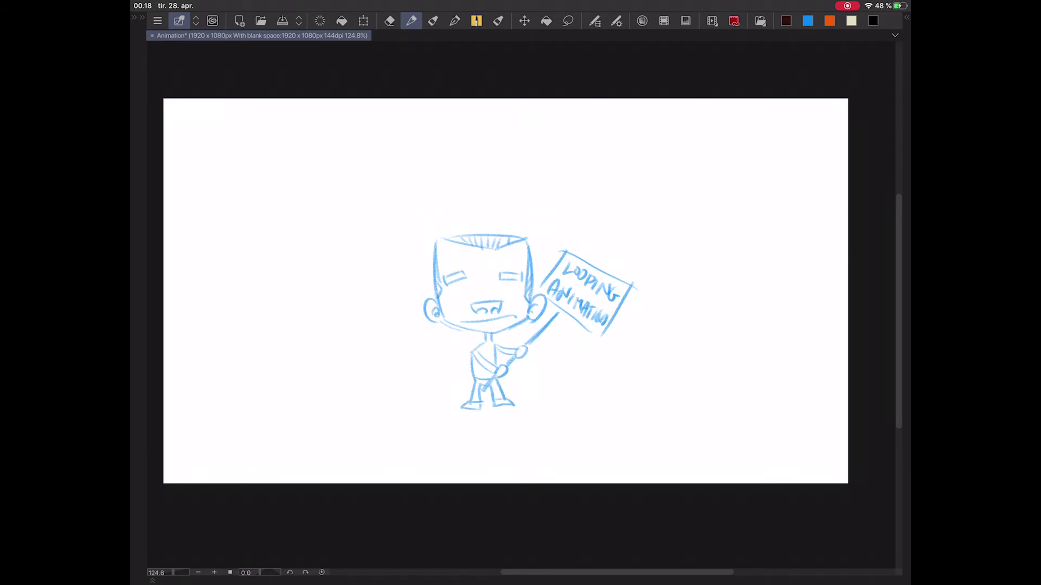
# - Show the timeline and layer palettes and move layer 1 out of the animation folder, placing it above the folder
pyautogui.click(152, 581)
pyautogui.click(906, 17)
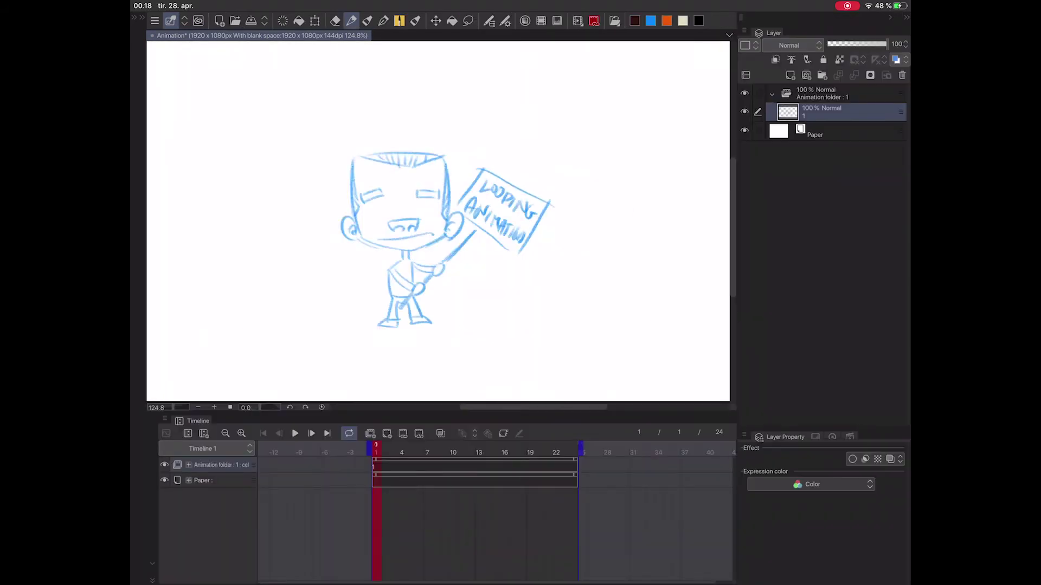
pyautogui.moveTo(835, 111); pyautogui.dragTo(834, 89)
# - Handwrite the note "STATIC DRAWING" on the canvas's upper right area with an arrow pointing towards the layer list
pyautogui.moveTo(676, 105); pyautogui.dragTo(716, 97)
pyautogui.moveTo(706, 94); pyautogui.dragTo(708, 105)
pyautogui.moveTo(616, 105); pyautogui.dragTo(606, 113)
pyautogui.moveTo(616, 106); pyautogui.dragTo(628, 104)
pyautogui.moveTo(623, 106); pyautogui.dragTo(622, 115)
pyautogui.moveTo(630, 115); pyautogui.dragTo(651, 102)
pyautogui.moveTo(656, 105)
pyautogui.mouseDown()
pyautogui.moveTo(663, 115)
pyautogui.moveTo(609, 136)
pyautogui.mouseUp()
pyautogui.moveTo(620, 123)
pyautogui.mouseDown()
pyautogui.moveTo(631, 136)
pyautogui.moveTo(639, 123)
pyautogui.mouseUp()
pyautogui.moveTo(641, 125); pyautogui.dragTo(657, 136)
pyautogui.moveTo(661, 135)
pyautogui.mouseDown()
pyautogui.moveTo(678, 130)
pyautogui.moveTo(652, 116)
pyautogui.mouseUp()
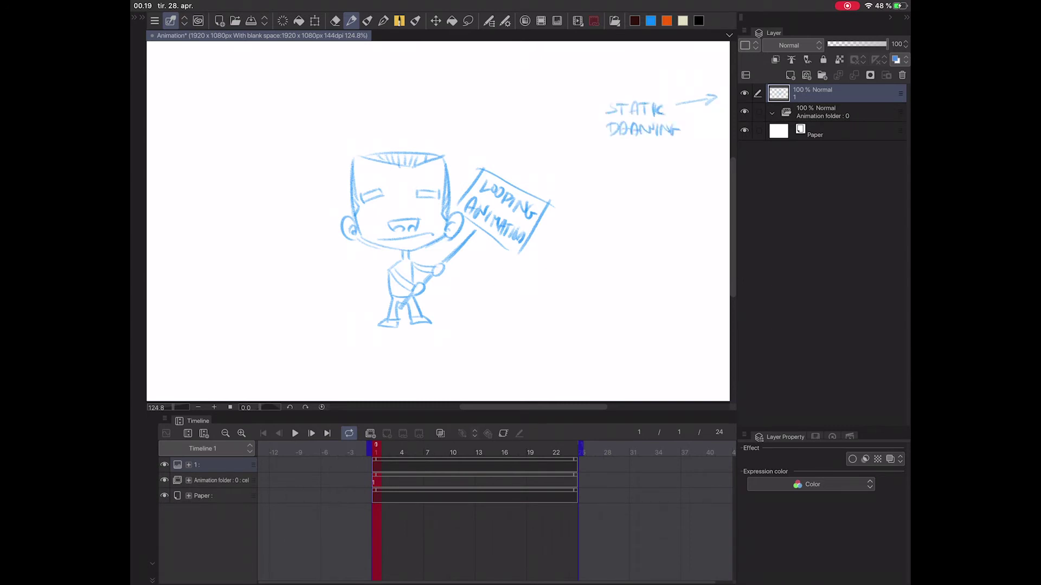
# - Add a new animation cel at frame 1 inside the empty animation folder
pyautogui.click(835, 112)
pyautogui.click(744, 112)
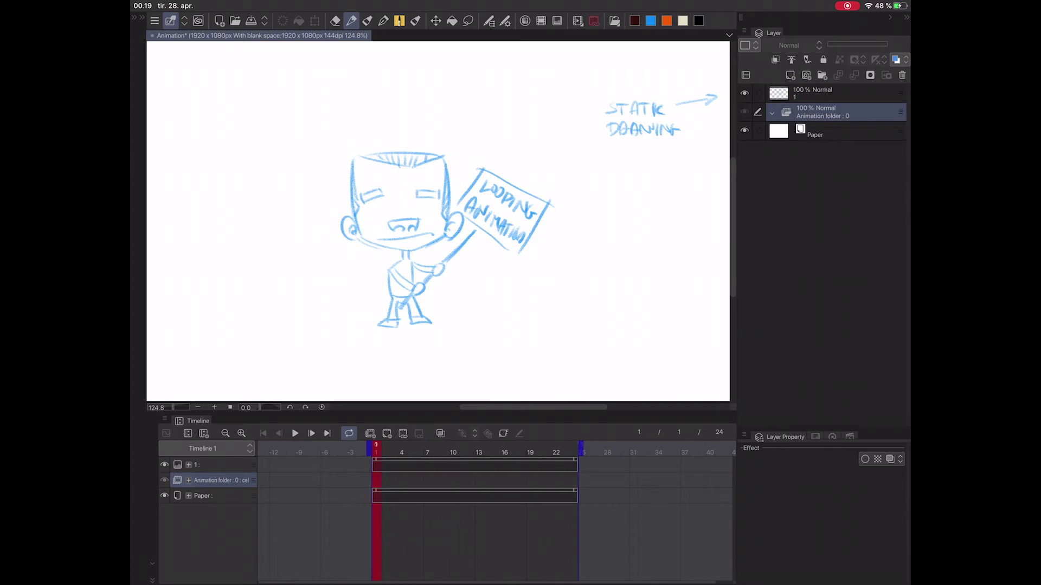
pyautogui.click(386, 433)
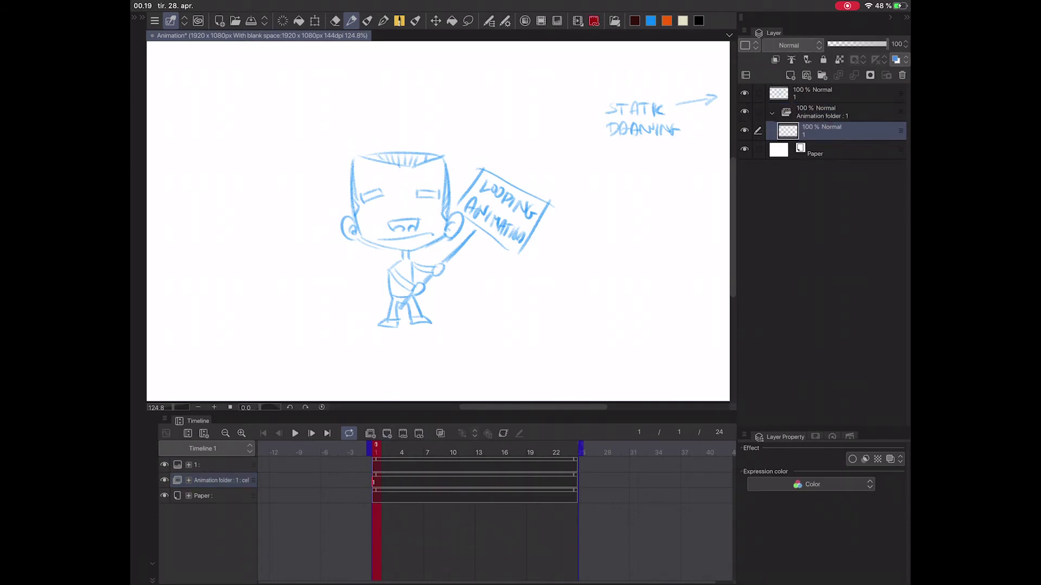
# - Draw the character's two open eyes with pupils on cel 1, one on each side of the nose
pyautogui.scroll(4, 409, 208)
pyautogui.moveTo(447, 209)
pyautogui.mouseDown()
pyautogui.moveTo(441, 238)
pyautogui.moveTo(461, 205)
pyautogui.moveTo(444, 229)
pyautogui.mouseUp()
pyautogui.hotkey('ctrl', 'z')
pyautogui.moveTo(352, 208); pyautogui.dragTo(371, 240)
pyautogui.click(354, 228)
pyautogui.scroll(-3, 476, 184)
# - Rename the animation folder as eyes and select its cel 1
pyautogui.doubleClick(822, 115)
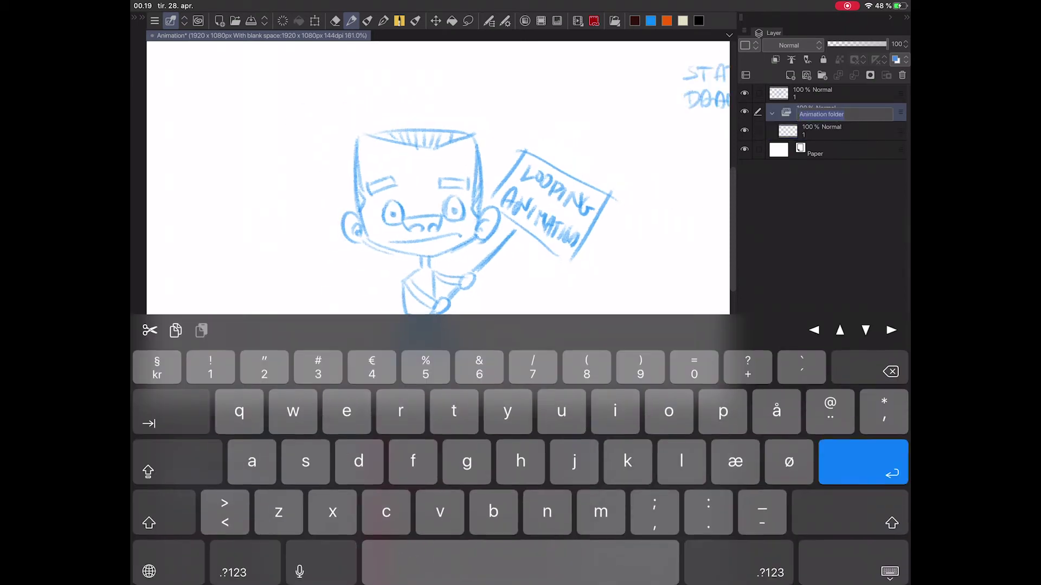
pyautogui.write('eyes')
pyautogui.press('Return')
pyautogui.click(834, 131)
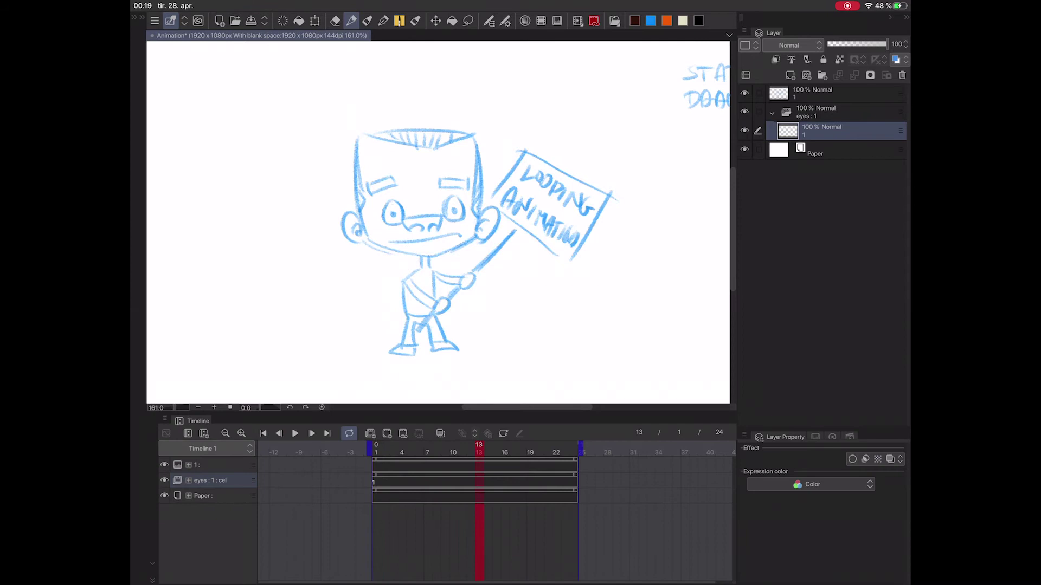
# - Add a new cel 2 at frame 13 of the eyes track and assign cel 1 again at frame 15
pyautogui.click(387, 433)
pyautogui.click(496, 449)
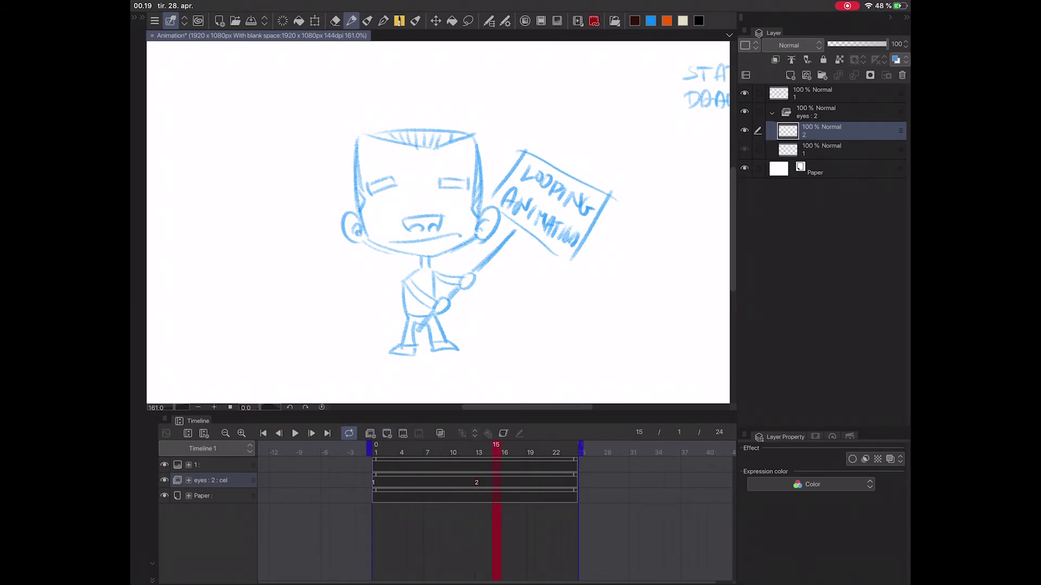
pyautogui.click(403, 433)
pyautogui.click(457, 177)
pyautogui.click(578, 177)
# - Draw the closed eyes as short lines on cel 2 at frame 13, using onion skin as a guide and turning it off when done
pyautogui.click(479, 449)
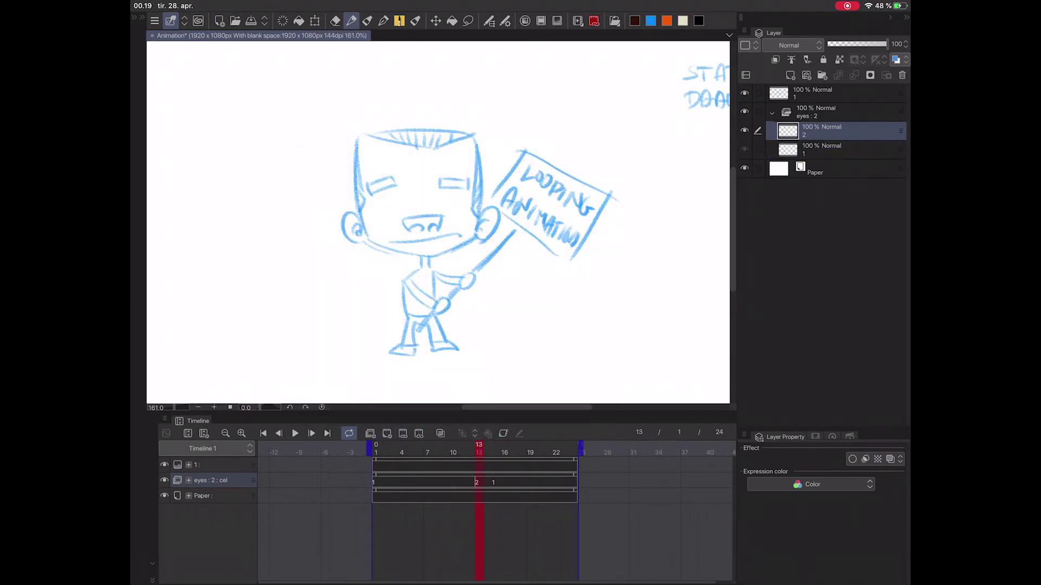
pyautogui.click(440, 433)
pyautogui.scroll(4, 438, 223)
pyautogui.moveTo(422, 217); pyautogui.dragTo(410, 245)
pyautogui.moveTo(355, 329); pyautogui.dragTo(342, 353)
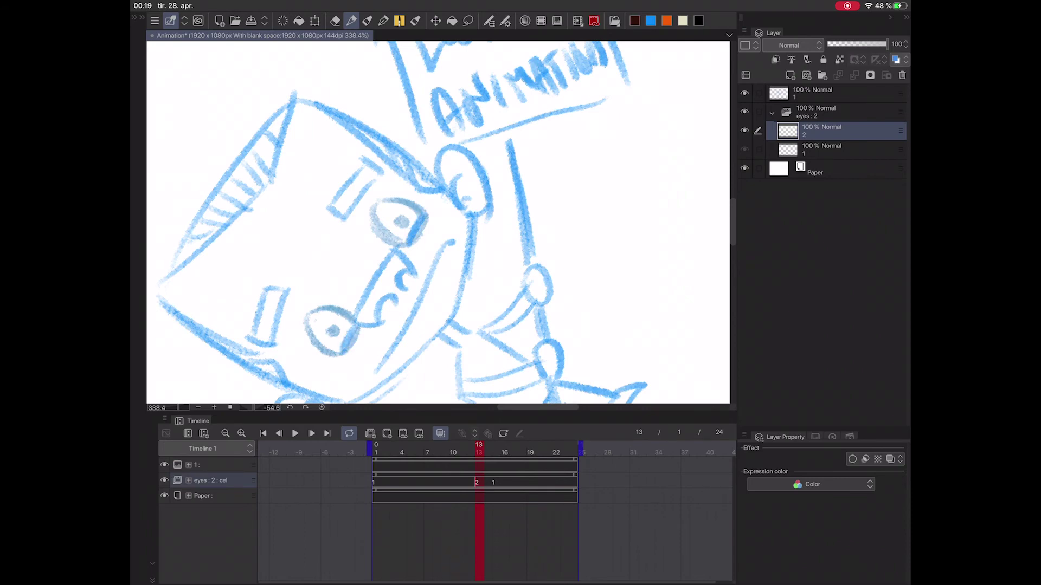
pyautogui.scroll(-4, 438, 222)
pyautogui.scroll(-2, 438, 222)
pyautogui.click(440, 433)
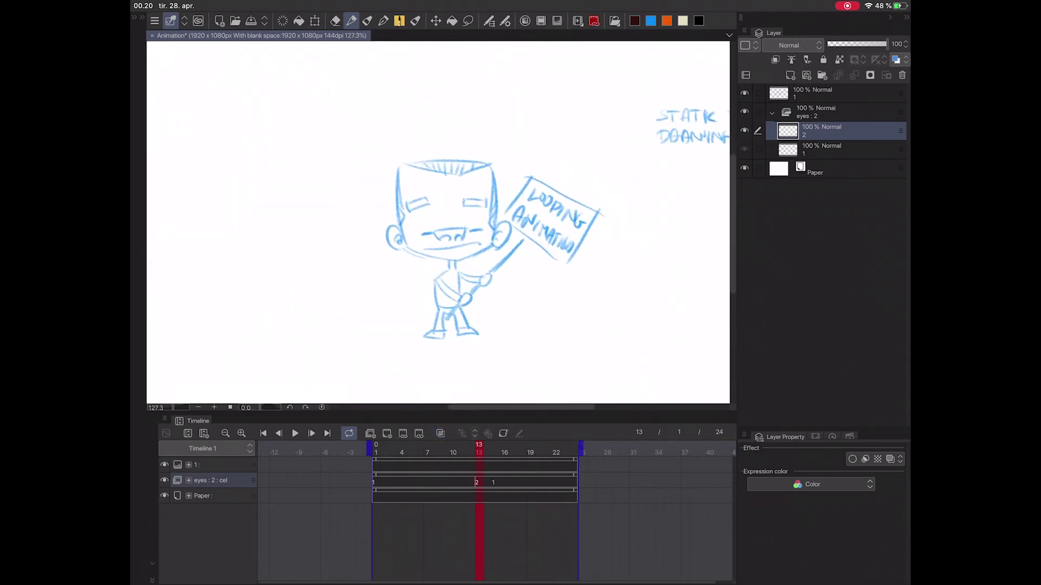
# - Play the looping blink animation and stop it
pyautogui.scroll(-3, 438, 222)
pyautogui.scroll(2, 423, 226)
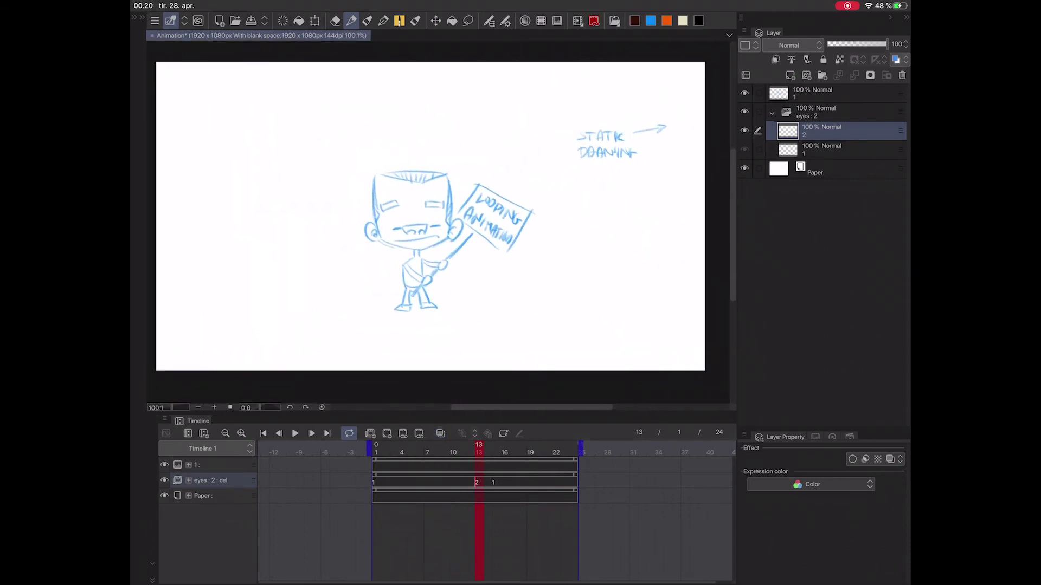
pyautogui.click(295, 433)
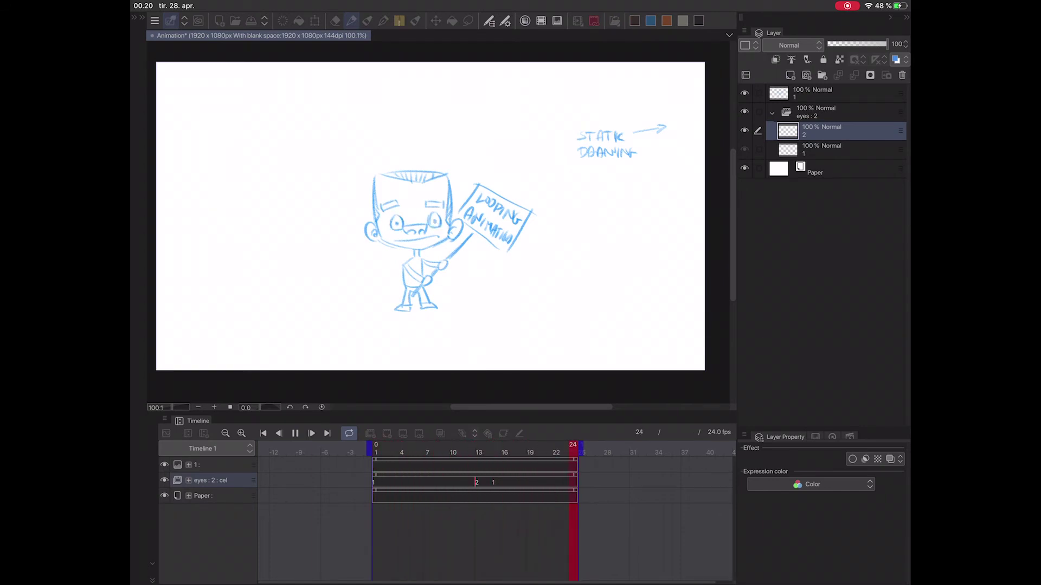
pyautogui.click(295, 433)
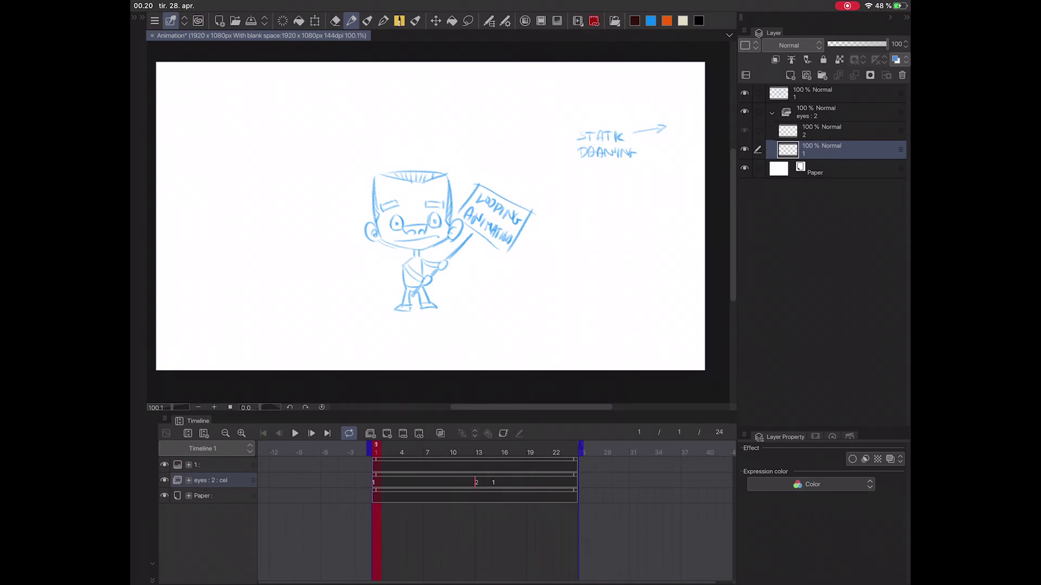
# - Write "COOL!" on the canvas's lower right area, erase it and switch back to the pen
pyautogui.moveTo(561, 325)
pyautogui.mouseDown()
pyautogui.moveTo(562, 336)
pyautogui.moveTo(591, 332)
pyautogui.mouseUp()
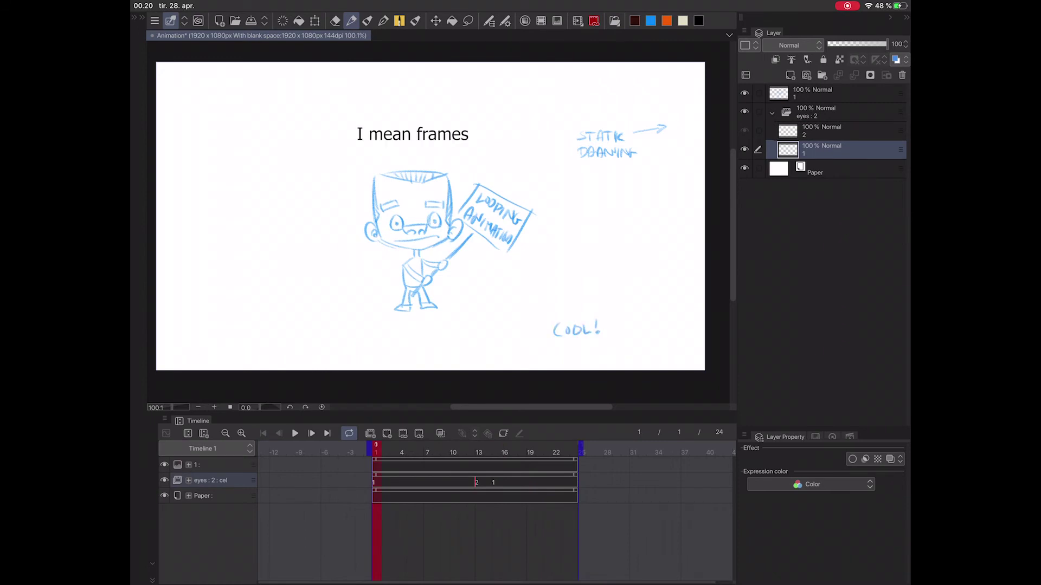
pyautogui.click(335, 20)
pyautogui.moveTo(597, 331)
pyautogui.mouseDown()
pyautogui.moveTo(555, 345)
pyautogui.moveTo(586, 318)
pyautogui.moveTo(539, 330)
pyautogui.mouseUp()
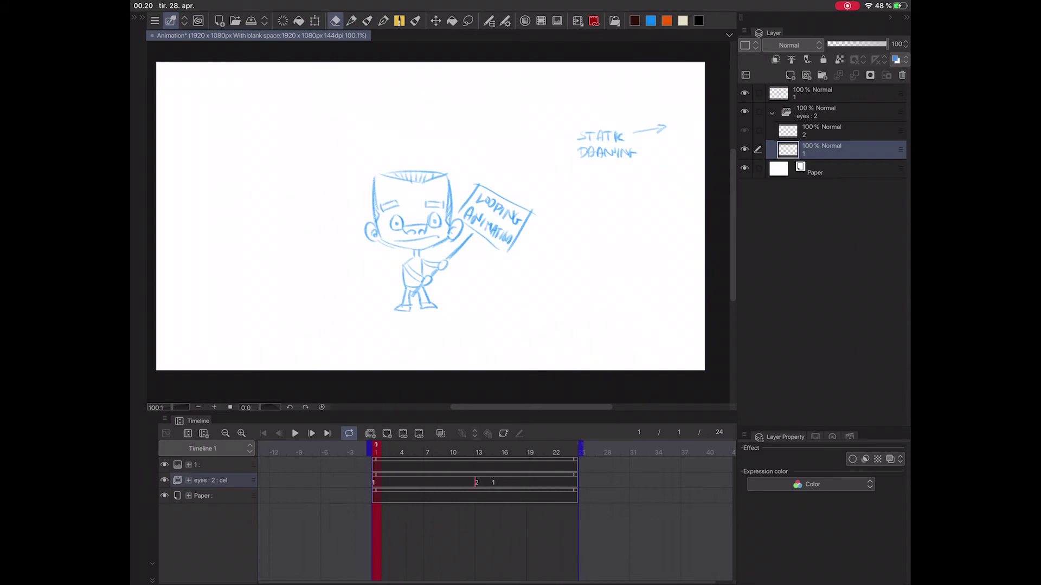
pyautogui.press('p')
# - Extend the timeline's end to frame 49 and stretch the layer 1 and Paper clips to match it
pyautogui.scroll(-3, 495, 511)
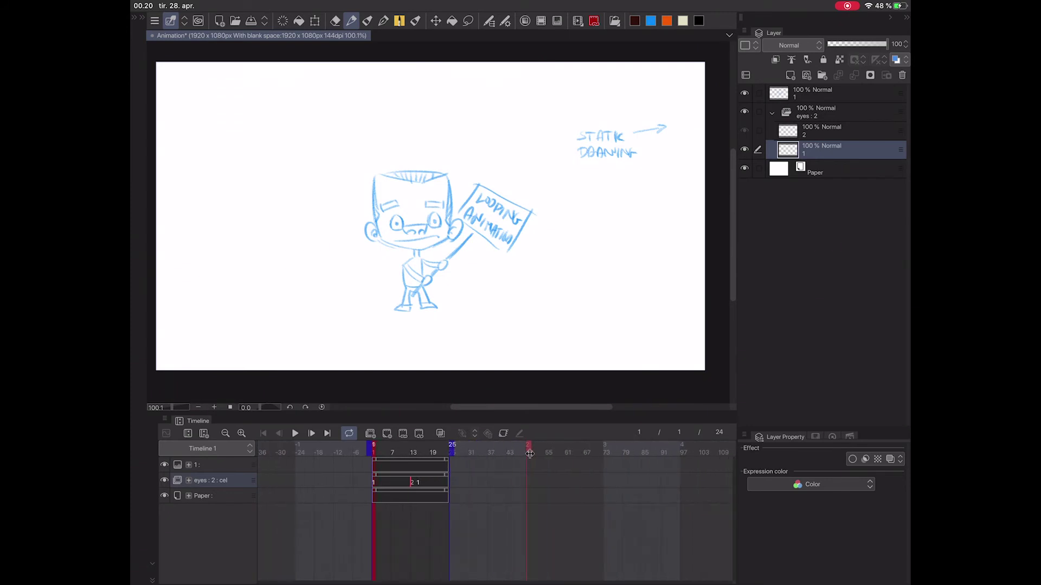
pyautogui.moveTo(530, 453); pyautogui.dragTo(528, 453)
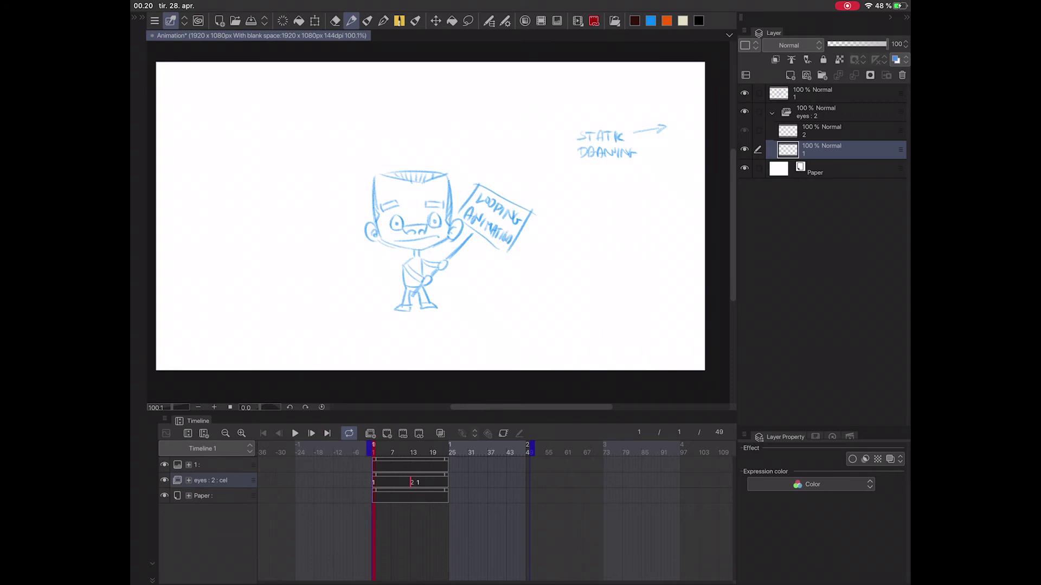
pyautogui.moveTo(445, 463); pyautogui.dragTo(528, 465)
pyautogui.moveTo(448, 496); pyautogui.dragTo(530, 496)
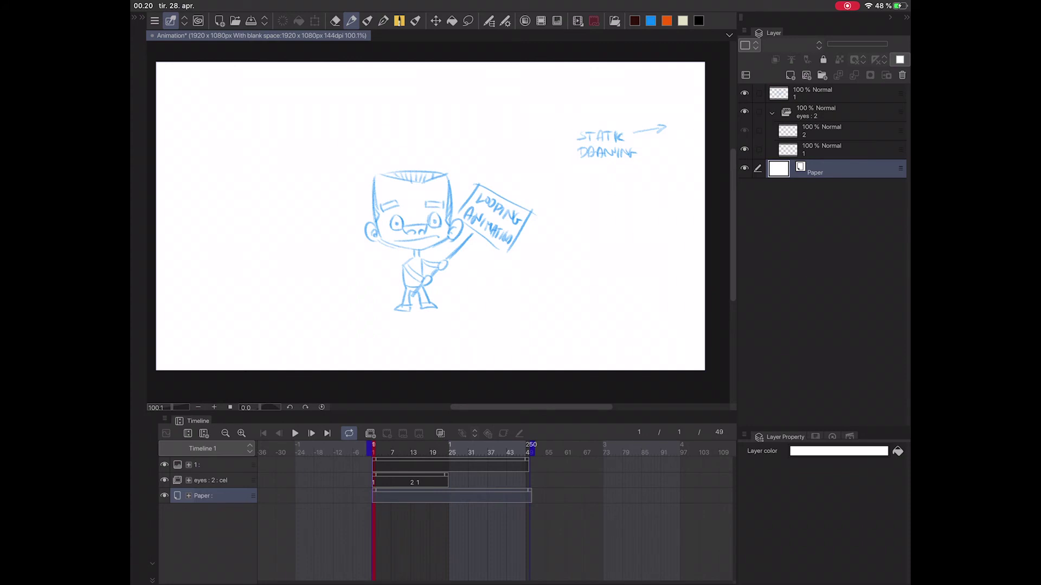
pyautogui.scroll(2, 389, 510)
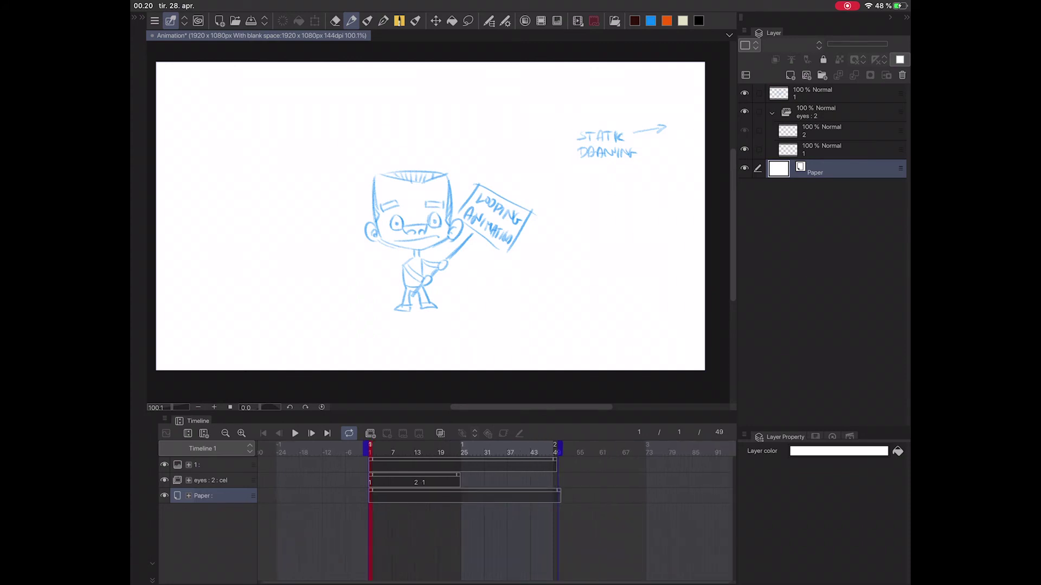
pyautogui.moveTo(560, 494); pyautogui.dragTo(561, 495)
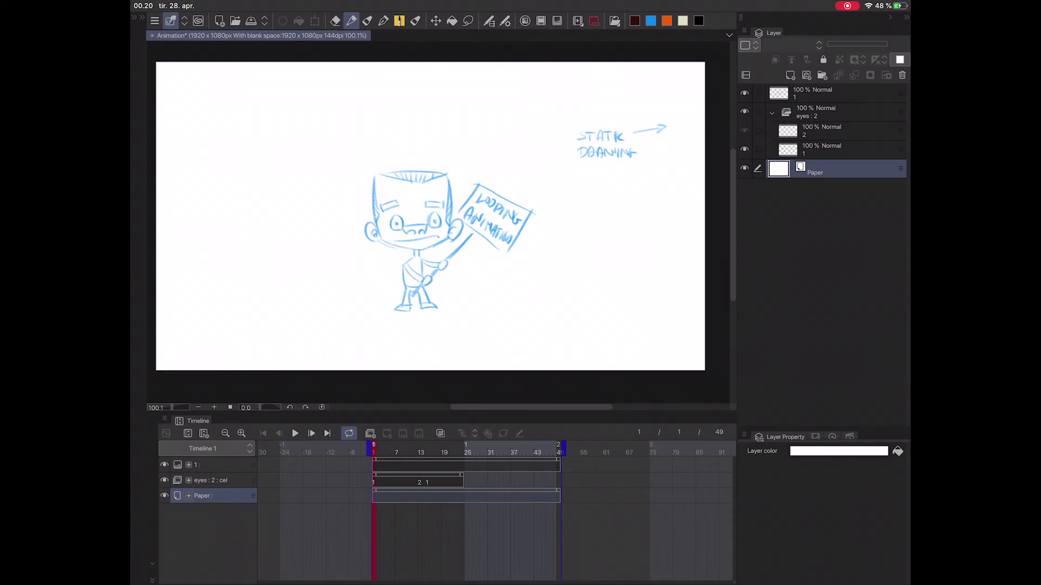
# - Handwrite "NO KEYBOARD? NO PROBLEM!" on layer 1 in the canvas's upper left corner
pyautogui.click(835, 93)
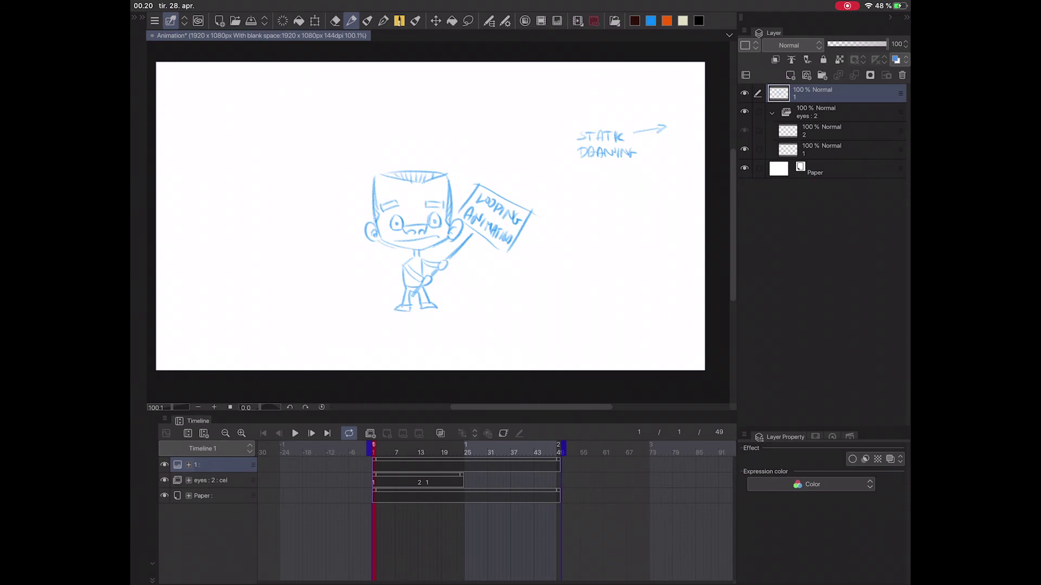
pyautogui.moveTo(184, 87)
pyautogui.mouseDown()
pyautogui.moveTo(184, 101)
pyautogui.moveTo(193, 98)
pyautogui.mouseUp()
pyautogui.moveTo(194, 99)
pyautogui.mouseDown()
pyautogui.moveTo(194, 85)
pyautogui.moveTo(224, 96)
pyautogui.mouseUp()
pyautogui.moveTo(232, 83)
pyautogui.mouseDown()
pyautogui.moveTo(232, 95)
pyautogui.moveTo(253, 95)
pyautogui.mouseUp()
pyautogui.moveTo(255, 81)
pyautogui.mouseDown()
pyautogui.moveTo(256, 94)
pyautogui.moveTo(266, 86)
pyautogui.moveTo(285, 92)
pyautogui.mouseUp()
pyautogui.hotkey('ctrl', 'z')
pyautogui.moveTo(285, 81)
pyautogui.mouseDown()
pyautogui.moveTo(294, 94)
pyautogui.moveTo(312, 89)
pyautogui.mouseUp()
pyautogui.click(313, 93)
pyautogui.moveTo(190, 123)
pyautogui.mouseDown()
pyautogui.moveTo(196, 112)
pyautogui.moveTo(225, 119)
pyautogui.mouseUp()
pyautogui.moveTo(225, 109); pyautogui.dragTo(244, 118)
pyautogui.moveTo(250, 109); pyautogui.dragTo(295, 117)
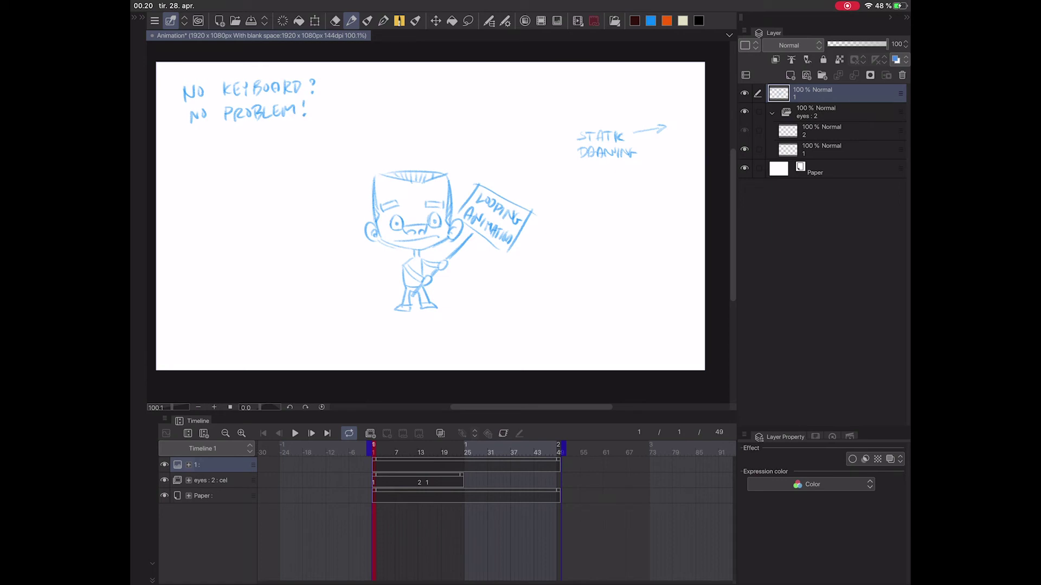
# - Erase the "NO KEYBOARD? NO PROBLEM!" and "STATIC DRAWING" notes together with the arrow from layer 1
pyautogui.click(335, 20)
pyautogui.moveTo(296, 125)
pyautogui.mouseDown()
pyautogui.moveTo(323, 73)
pyautogui.moveTo(223, 131)
pyautogui.moveTo(266, 67)
pyautogui.moveTo(215, 98)
pyautogui.moveTo(180, 96)
pyautogui.moveTo(190, 112)
pyautogui.mouseUp()
pyautogui.moveTo(664, 129)
pyautogui.mouseDown()
pyautogui.moveTo(638, 162)
pyautogui.moveTo(644, 133)
pyautogui.moveTo(599, 130)
pyautogui.moveTo(576, 148)
pyautogui.mouseUp()
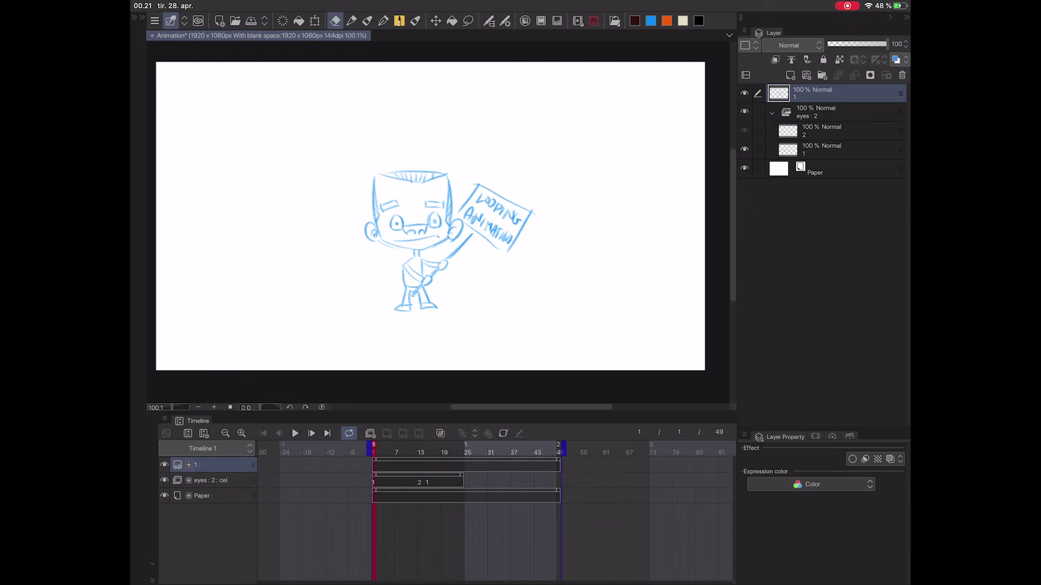
# - Draw an upward arrow with the handwritten note "PRESS THAT" under it on layer 1 in the canvas's upper left corner
pyautogui.click(351, 20)
pyautogui.moveTo(175, 72); pyautogui.dragTo(179, 98)
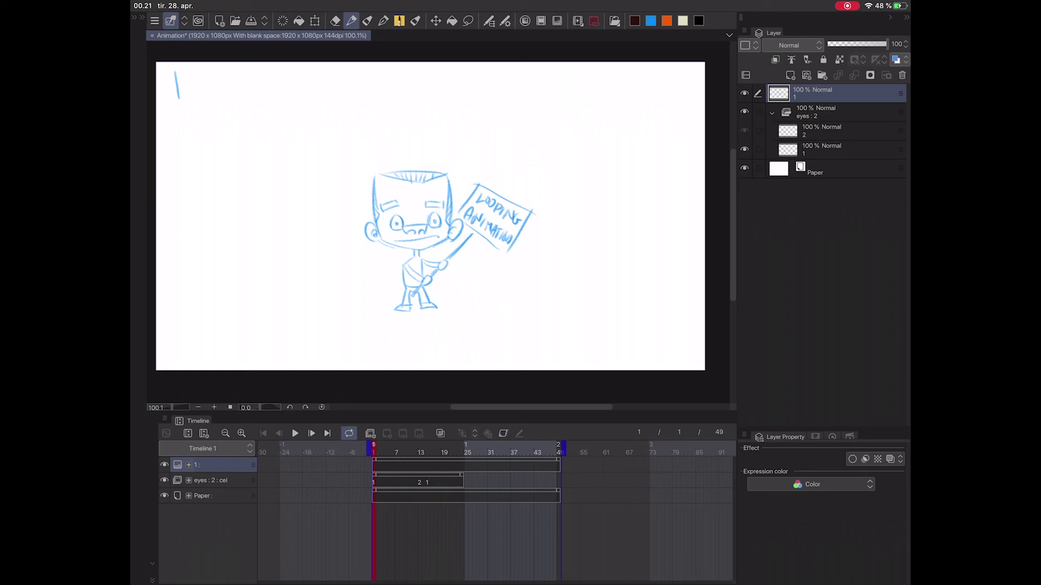
pyautogui.moveTo(170, 80); pyautogui.dragTo(174, 72)
pyautogui.moveTo(174, 71); pyautogui.dragTo(177, 114)
pyautogui.moveTo(184, 106)
pyautogui.mouseDown()
pyautogui.moveTo(184, 120)
pyautogui.moveTo(209, 117)
pyautogui.mouseUp()
pyautogui.hotkey('ctrl', 'z')
pyautogui.moveTo(215, 112)
pyautogui.mouseDown()
pyautogui.moveTo(206, 118)
pyautogui.moveTo(232, 105)
pyautogui.mouseUp()
pyautogui.moveTo(227, 106); pyautogui.dragTo(235, 118)
pyautogui.moveTo(234, 112); pyautogui.dragTo(241, 112)
pyautogui.moveTo(241, 106); pyautogui.dragTo(251, 118)
pyautogui.moveTo(244, 113); pyautogui.dragTo(256, 119)
pyautogui.moveTo(250, 105); pyautogui.dragTo(262, 105)
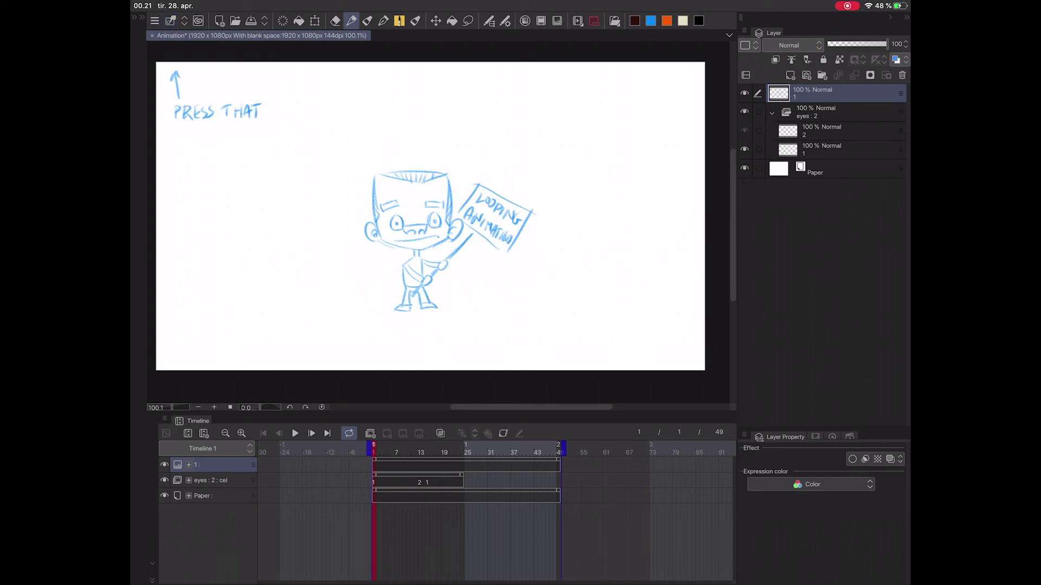
# - Copy the eyes clip, paste the duplicate at frame 25 of the same track, and play back the looping blink
pyautogui.click(214, 480)
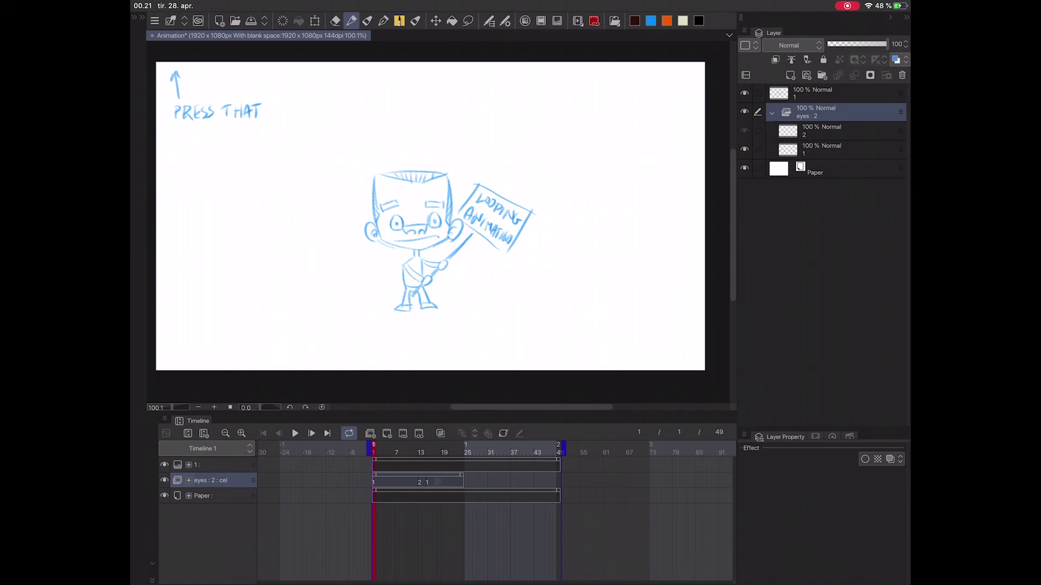
pyautogui.rightClick(437, 481)
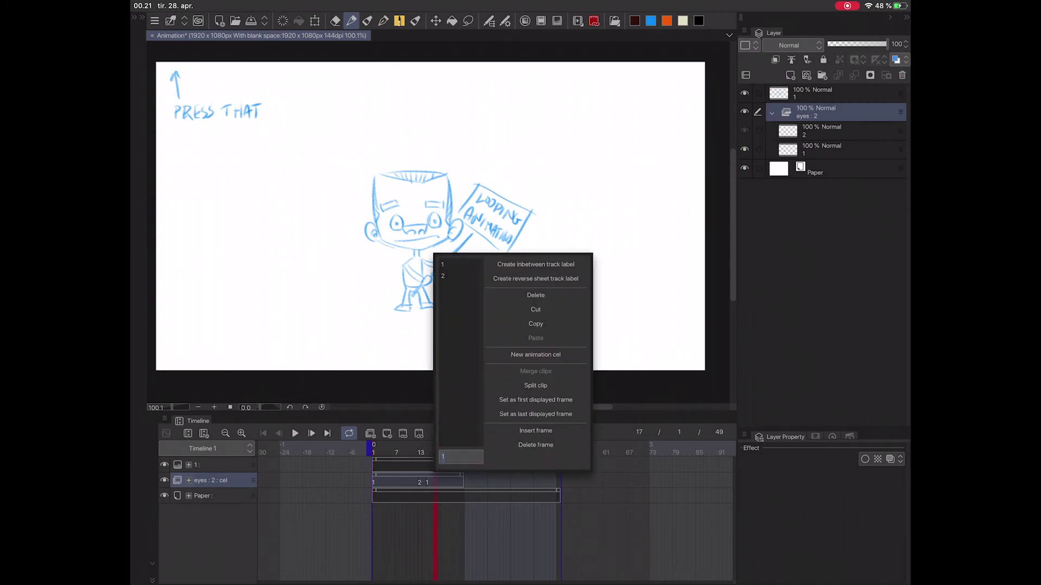
pyautogui.press('Escape')
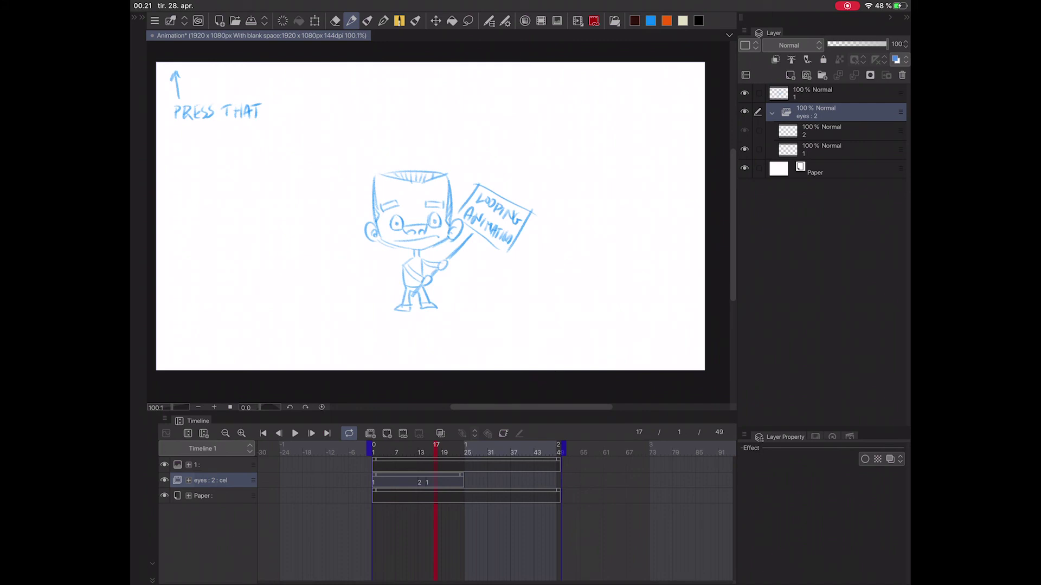
pyautogui.click(467, 450)
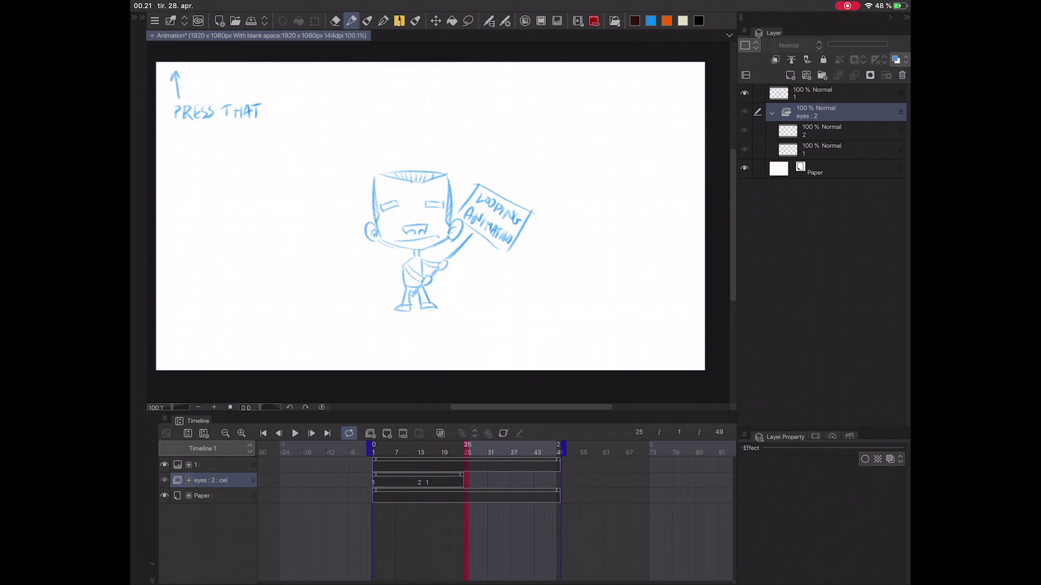
pyautogui.rightClick(467, 481)
pyautogui.click(566, 337)
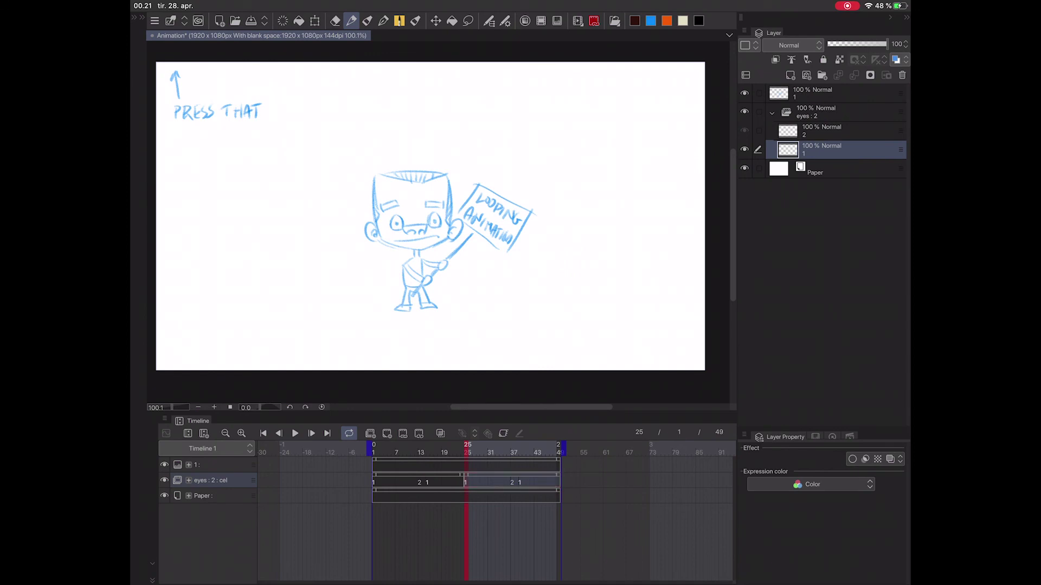
pyautogui.click(295, 434)
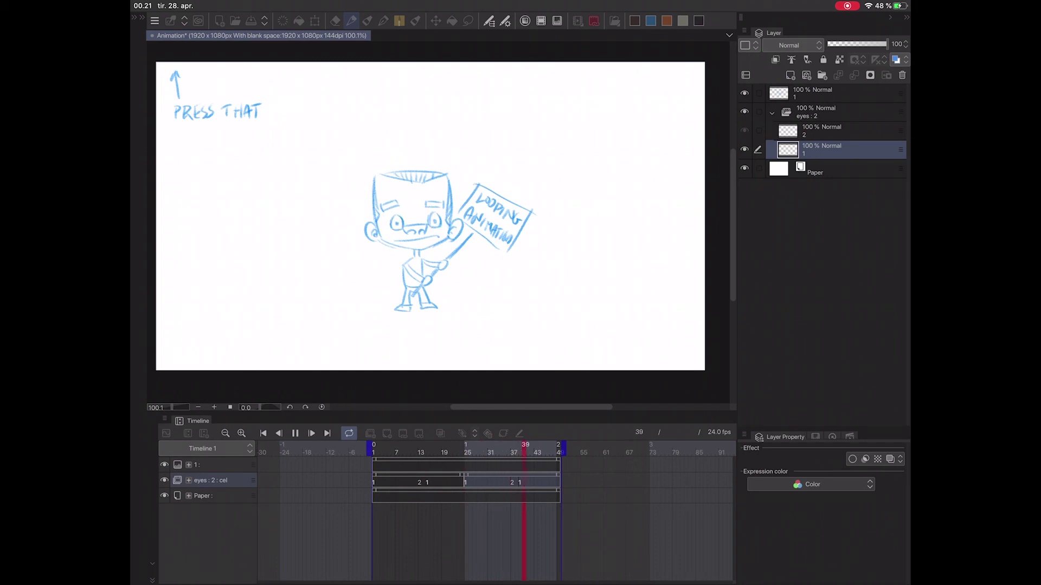
pyautogui.click(295, 433)
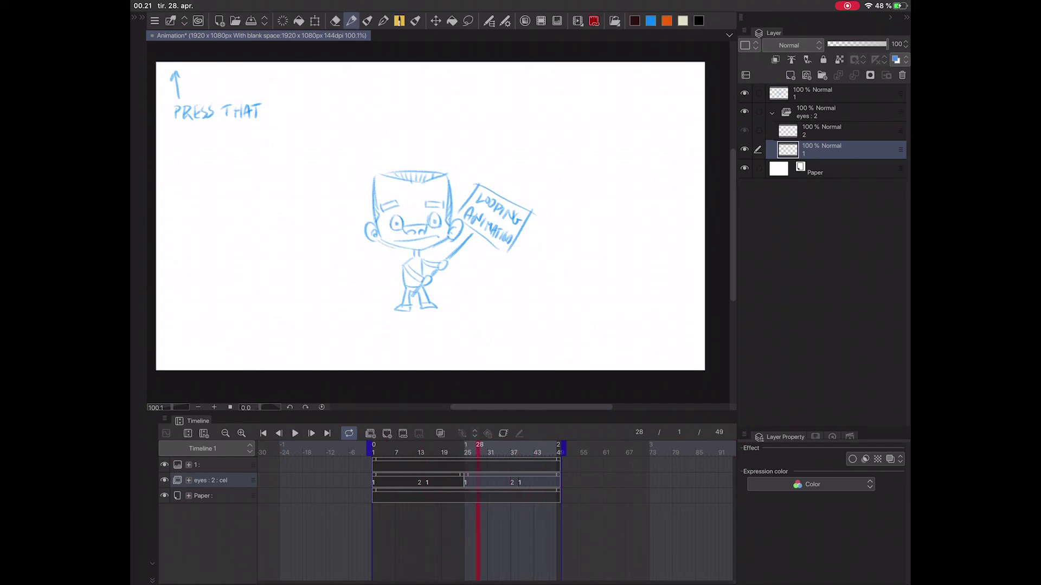
# - Hide the layer palettes to widen the canvas area and handwrite "YAY!" on layer 1 below the character's feet
pyautogui.click(835, 93)
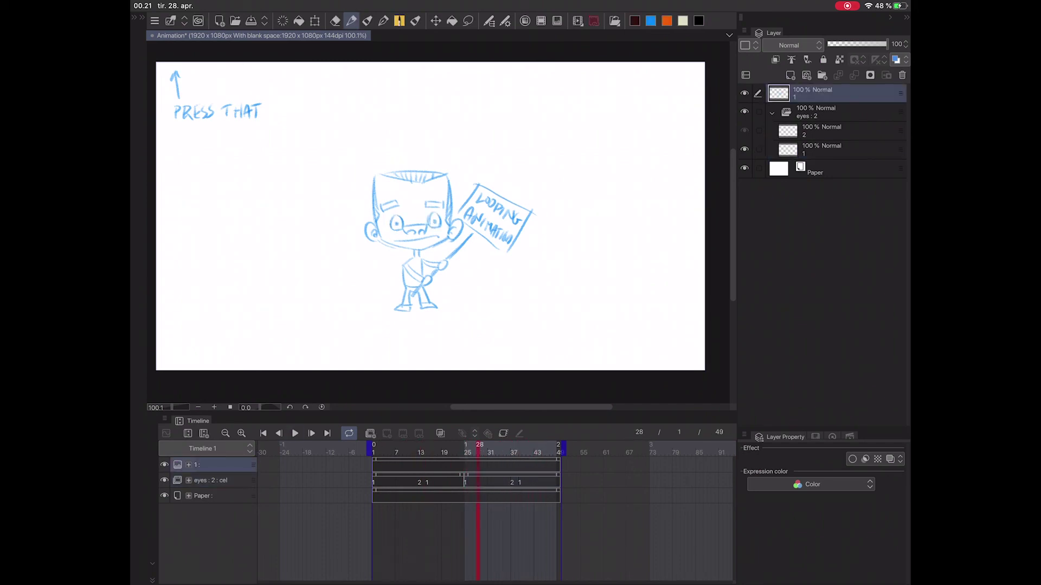
pyautogui.click(466, 464)
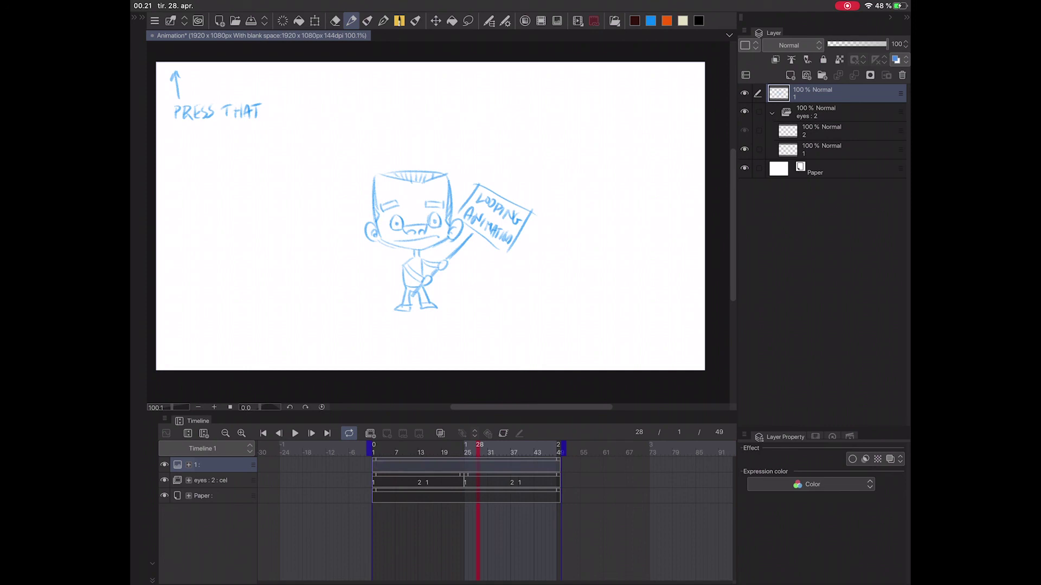
pyautogui.moveTo(591, 302); pyautogui.dragTo(590, 351)
pyautogui.hotkey('ctrl', 'z')
pyautogui.click(906, 16)
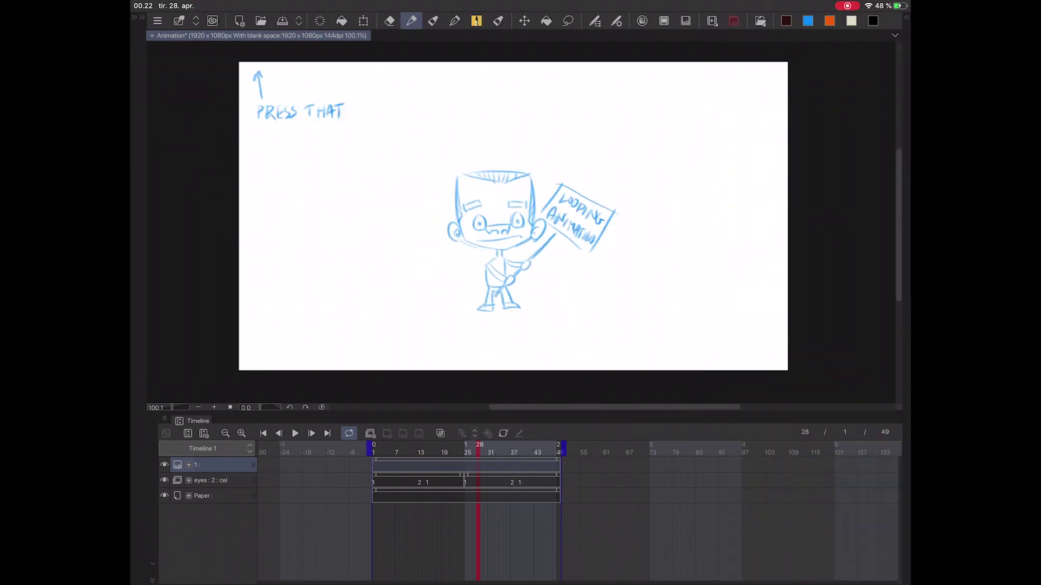
pyautogui.moveTo(448, 329); pyautogui.dragTo(462, 362)
pyautogui.moveTo(470, 330)
pyautogui.mouseDown()
pyautogui.moveTo(468, 358)
pyautogui.moveTo(481, 355)
pyautogui.mouseUp()
pyautogui.moveTo(470, 347); pyautogui.dragTo(493, 341)
pyautogui.moveTo(497, 327)
pyautogui.mouseDown()
pyautogui.moveTo(495, 359)
pyautogui.moveTo(513, 348)
pyautogui.moveTo(516, 359)
pyautogui.mouseUp()
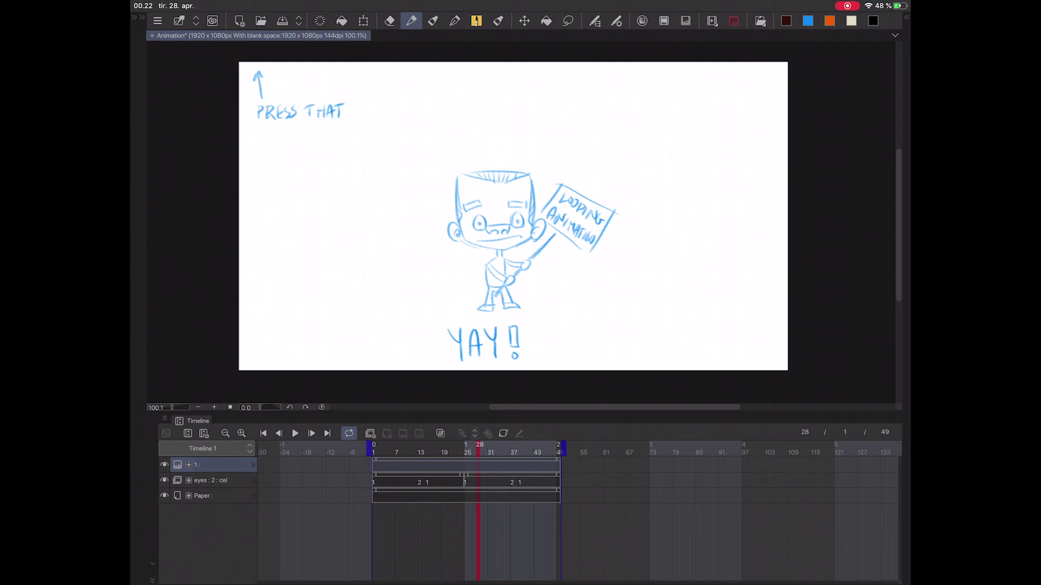